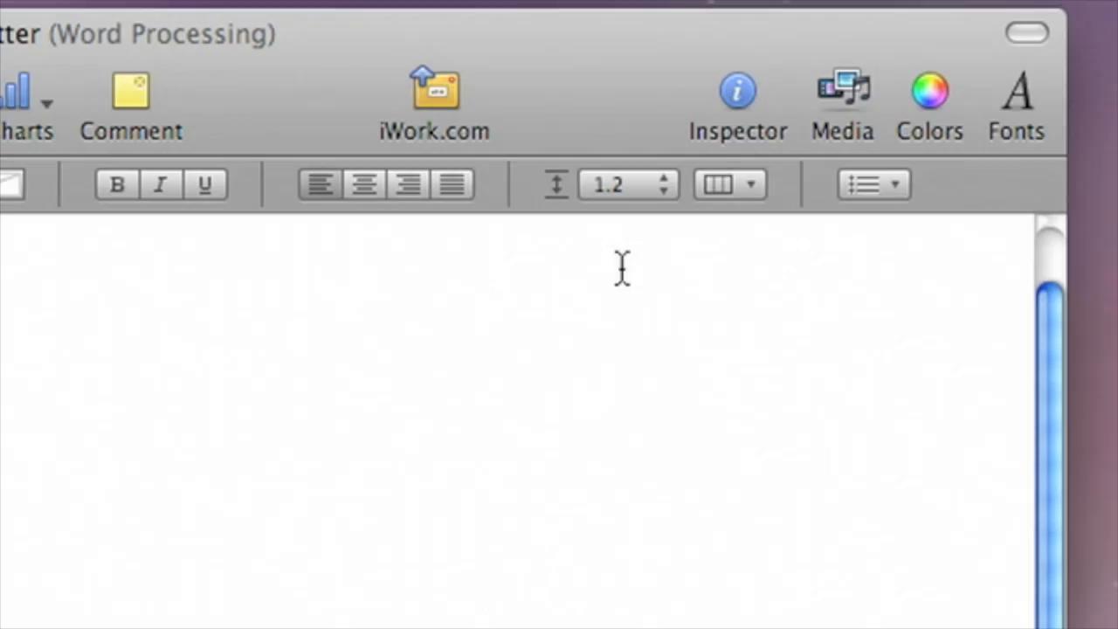
Set the letter's mail merge source to the Numbers document "Milea Listings and Prospects"
click(741, 93)
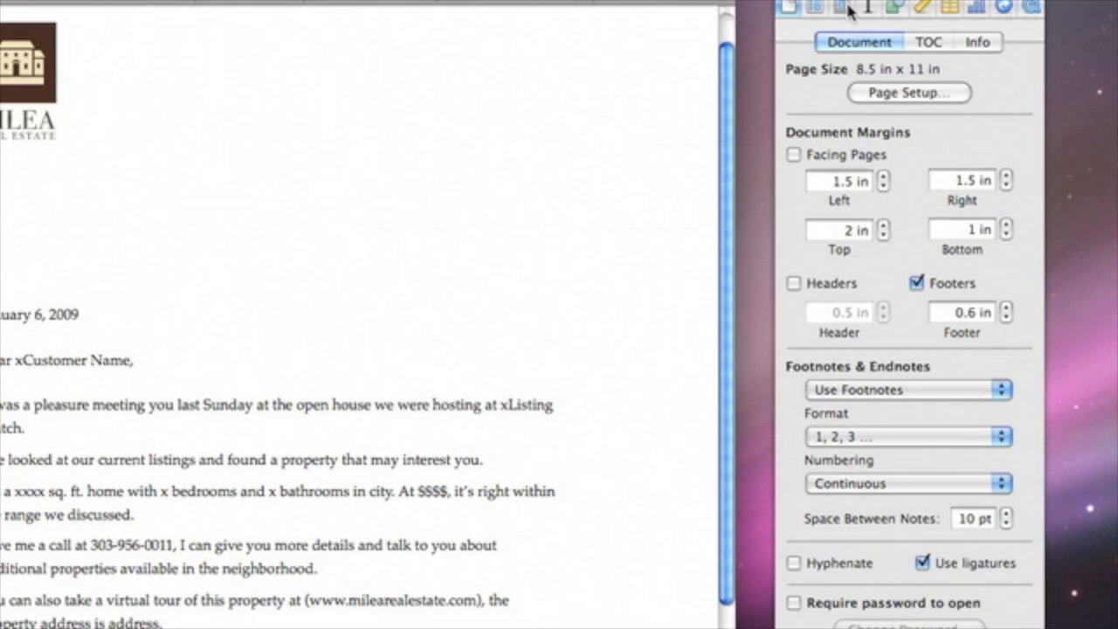
click(1004, 8)
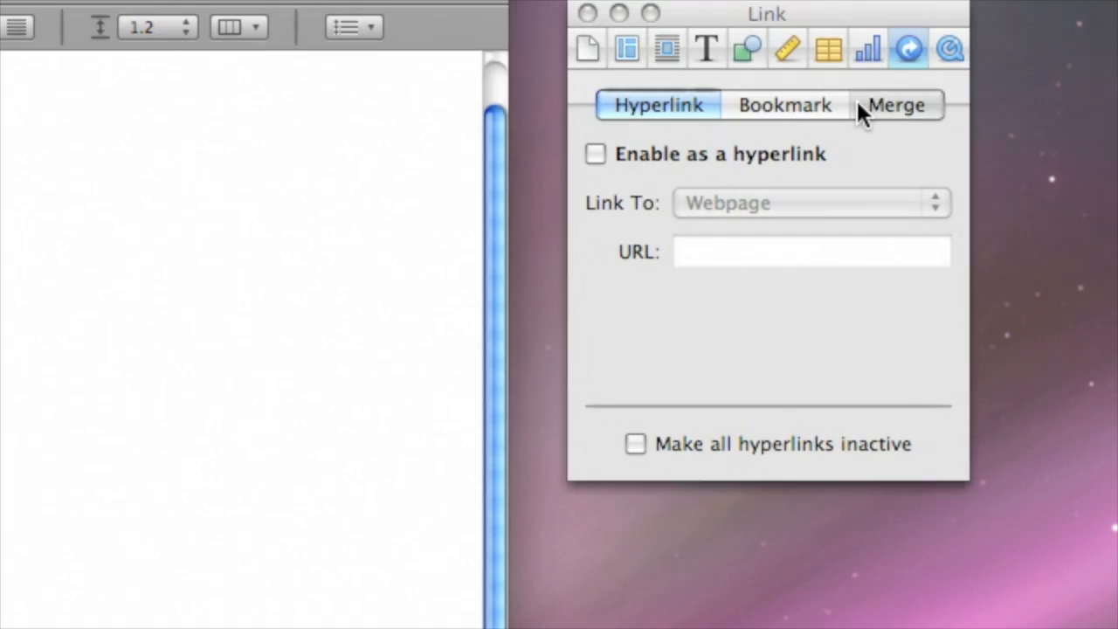
click(859, 105)
click(770, 222)
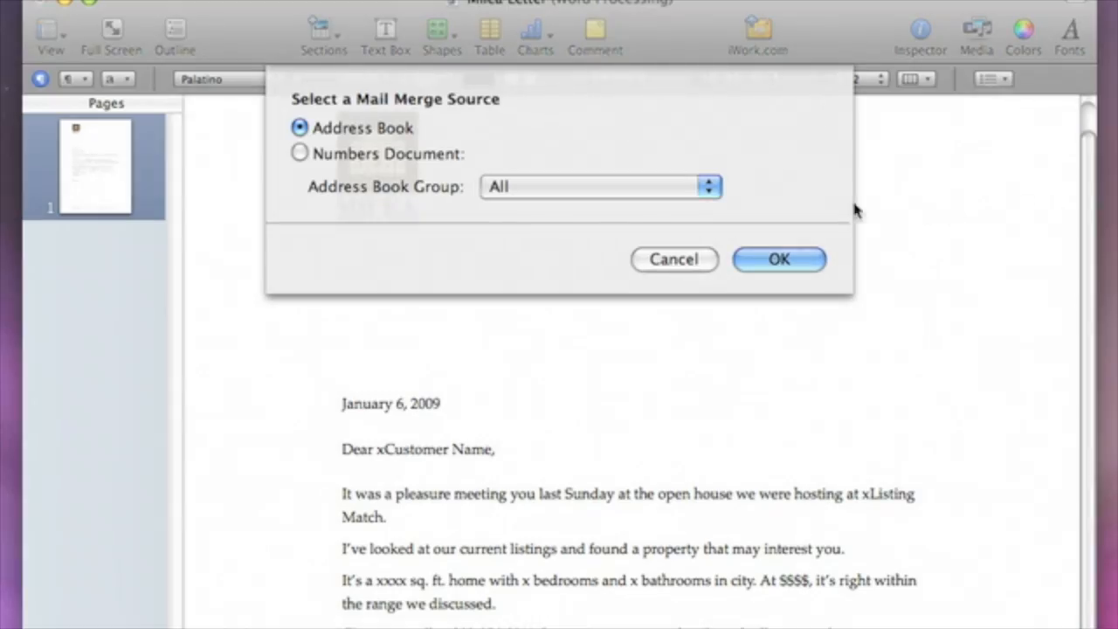
click(300, 154)
click(472, 216)
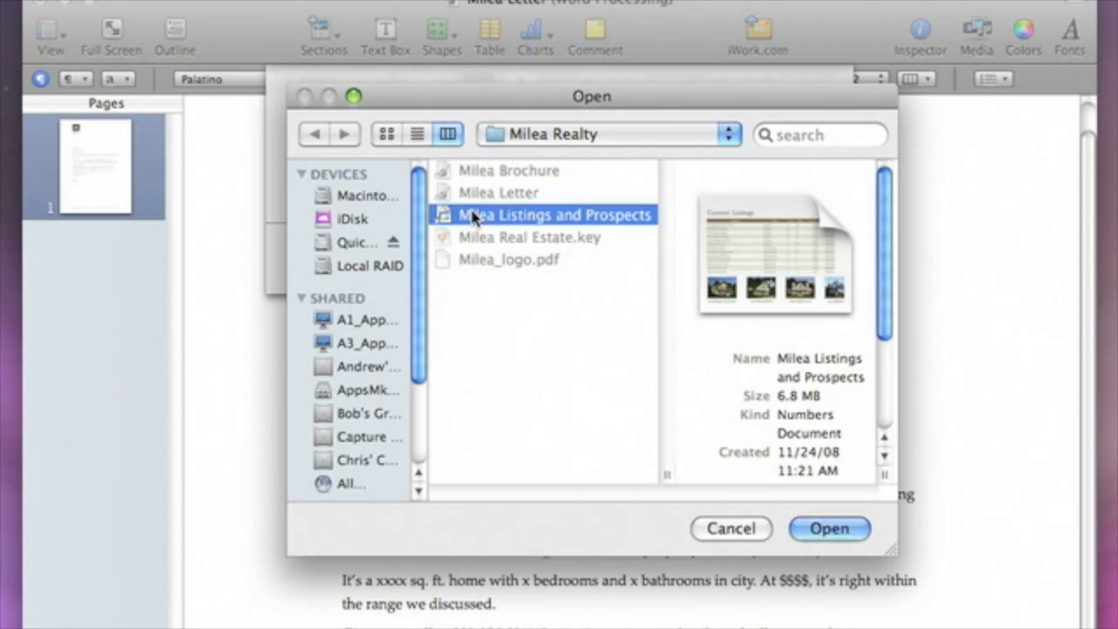
click(802, 529)
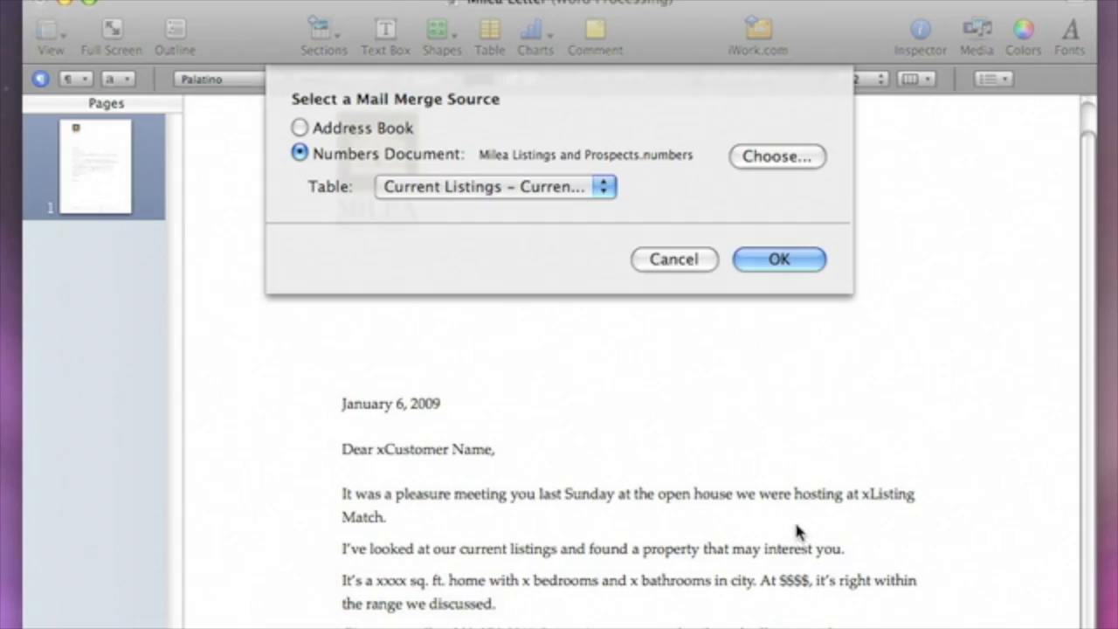
Use the "Prospect Mailing List" table as the merge source table and accept the source settings
click(606, 188)
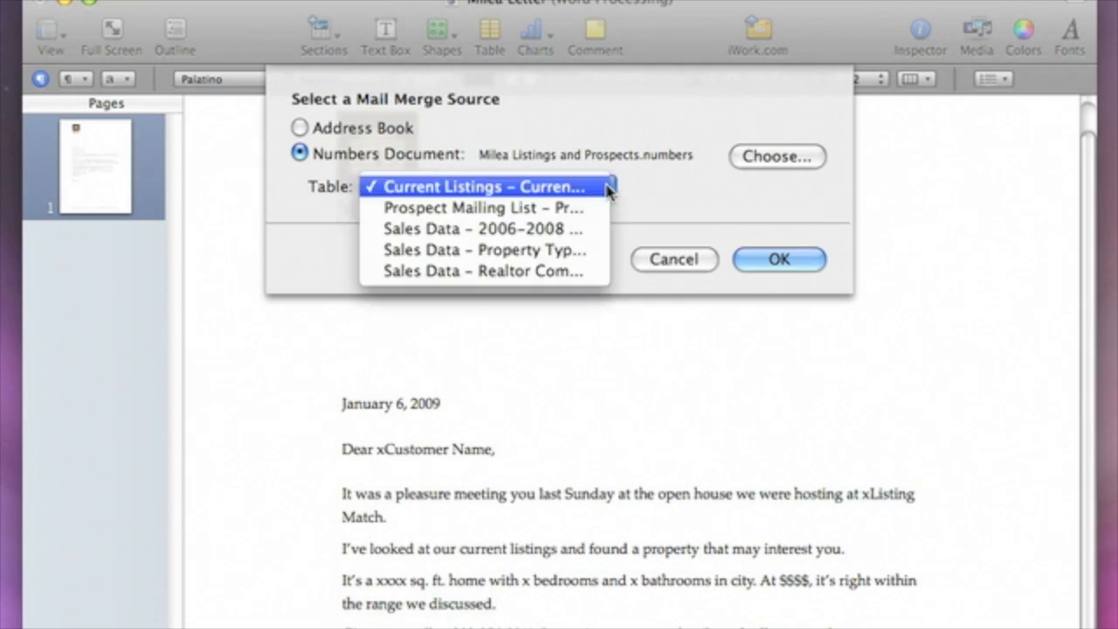
click(599, 210)
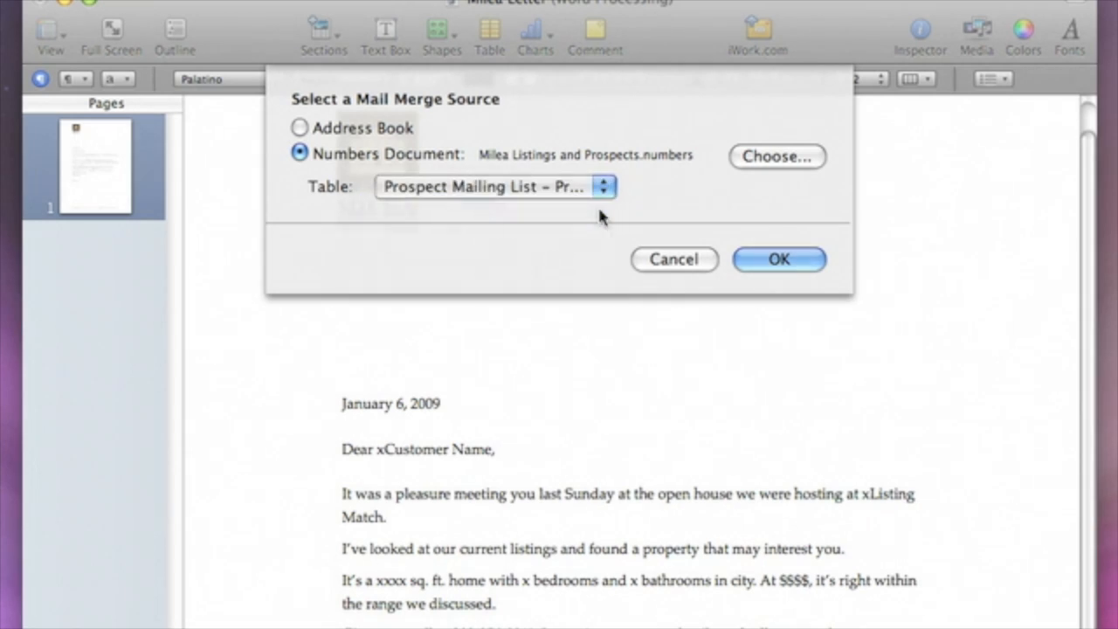
click(753, 257)
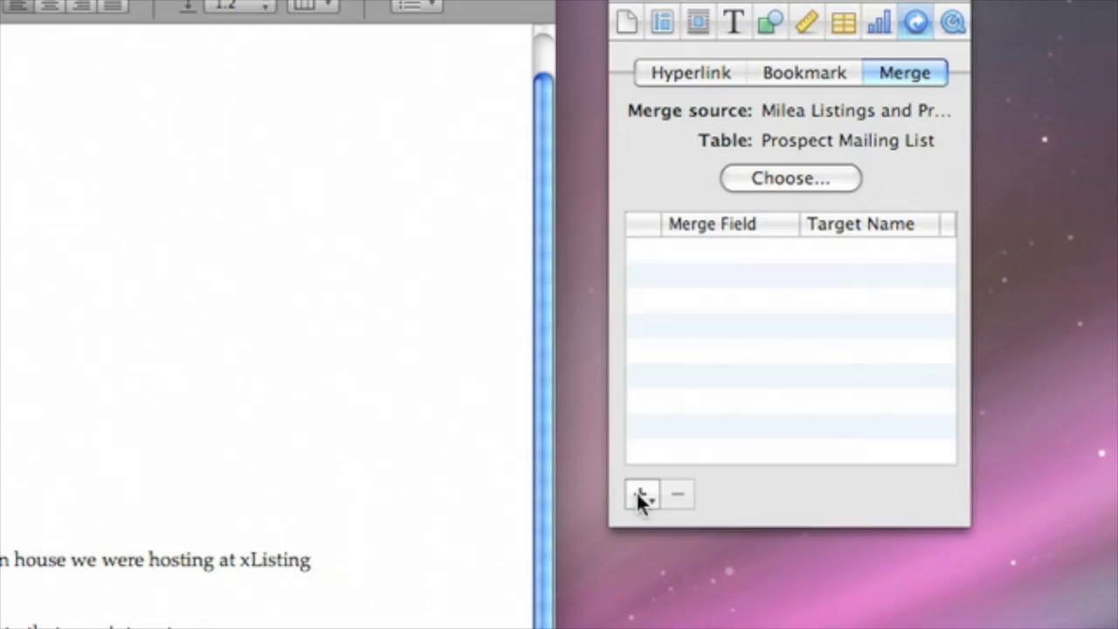
Add a merge field above the letter's date with First Name as its target
click(642, 496)
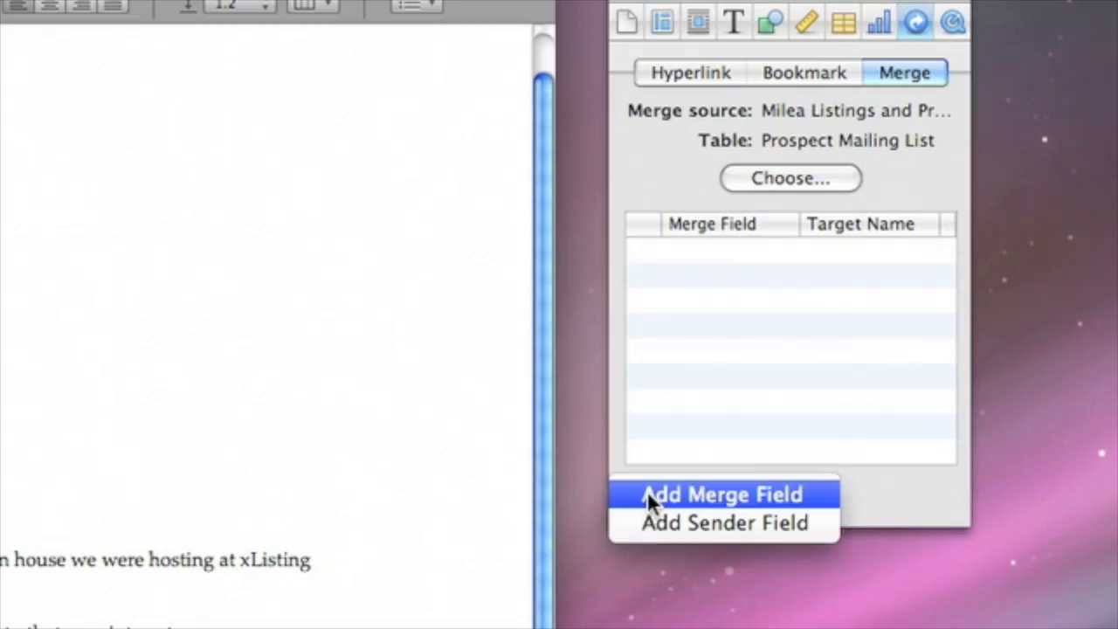
click(633, 496)
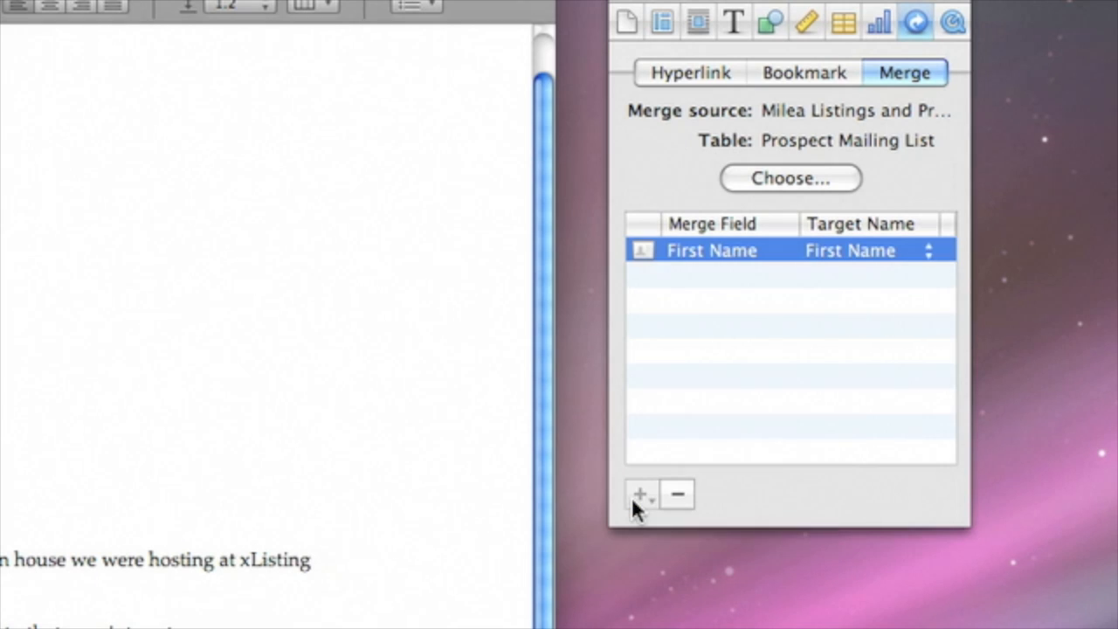
click(928, 253)
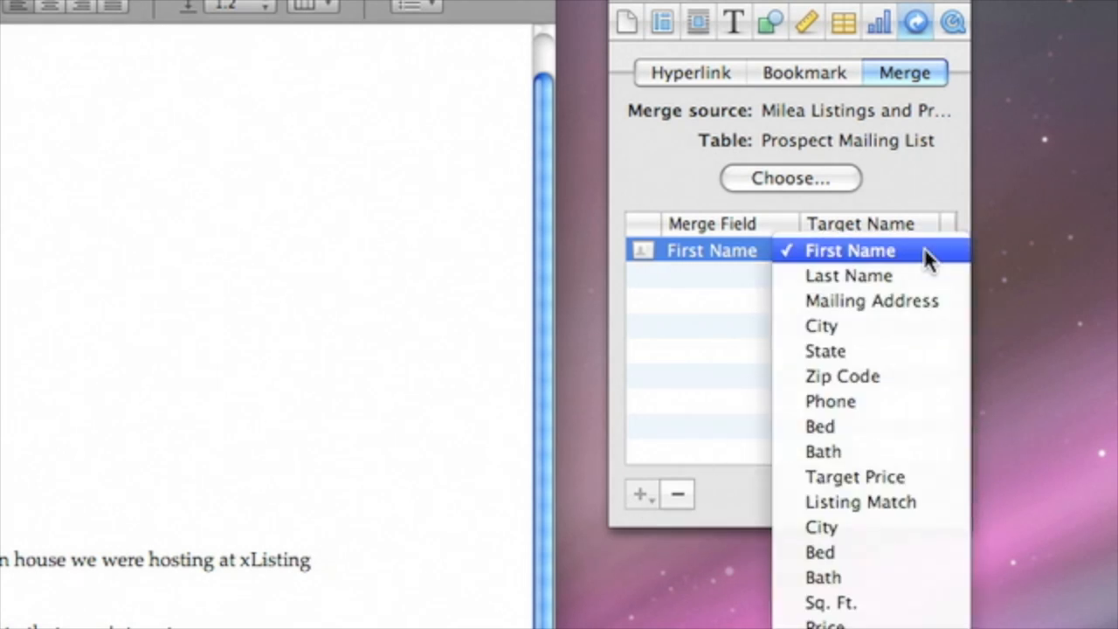
click(928, 255)
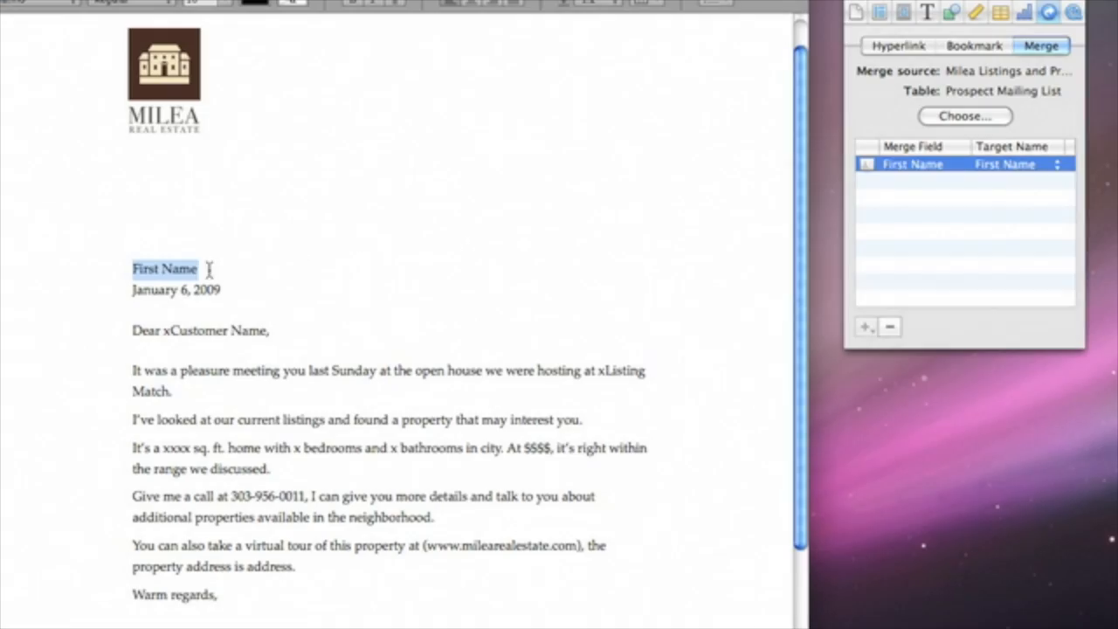
Add a second merge field after First Name on the same line, targeting Last Name
click(209, 269)
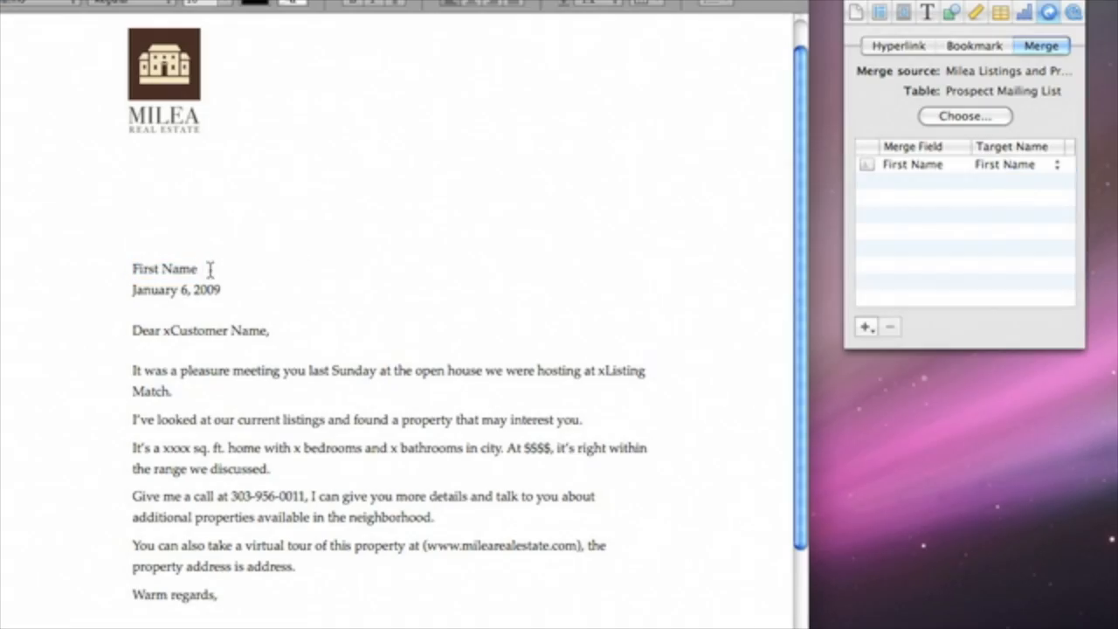
click(865, 327)
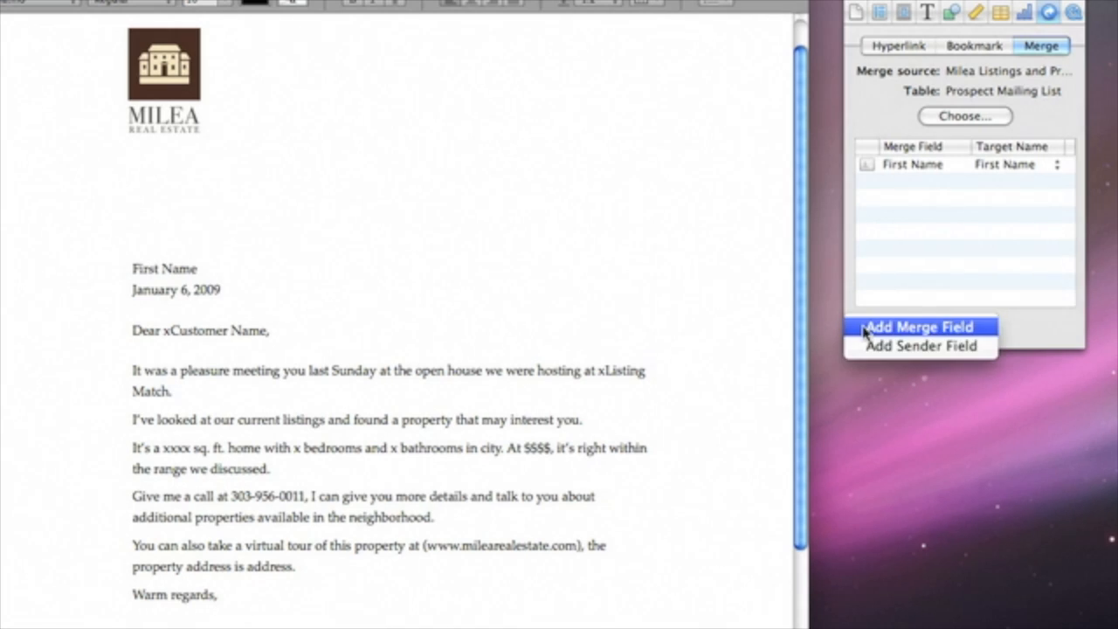
click(867, 328)
click(1059, 186)
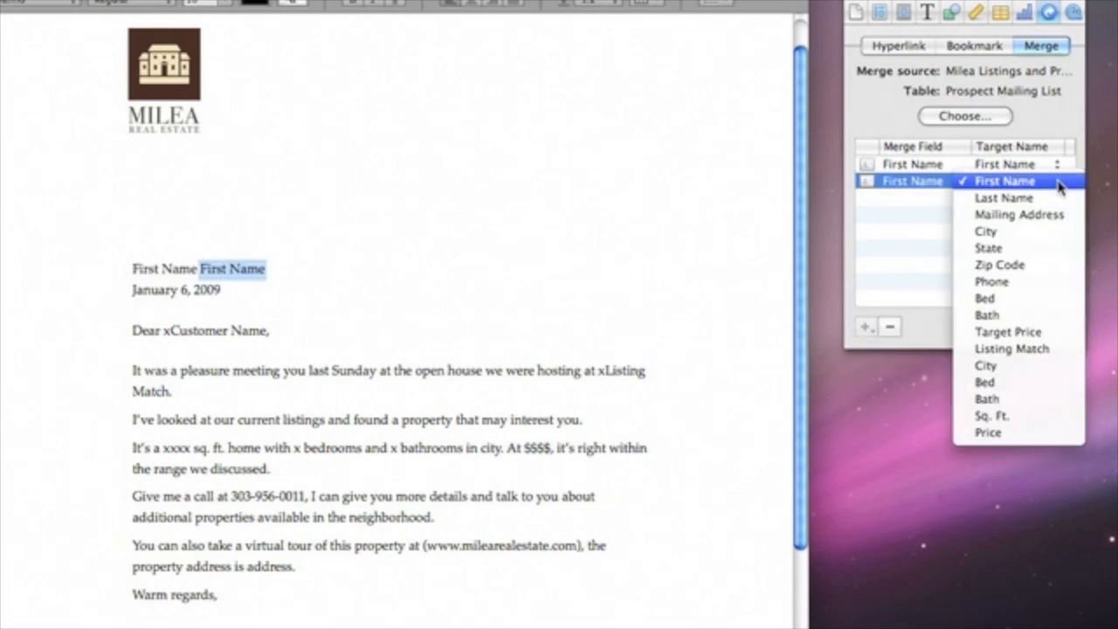
click(1059, 200)
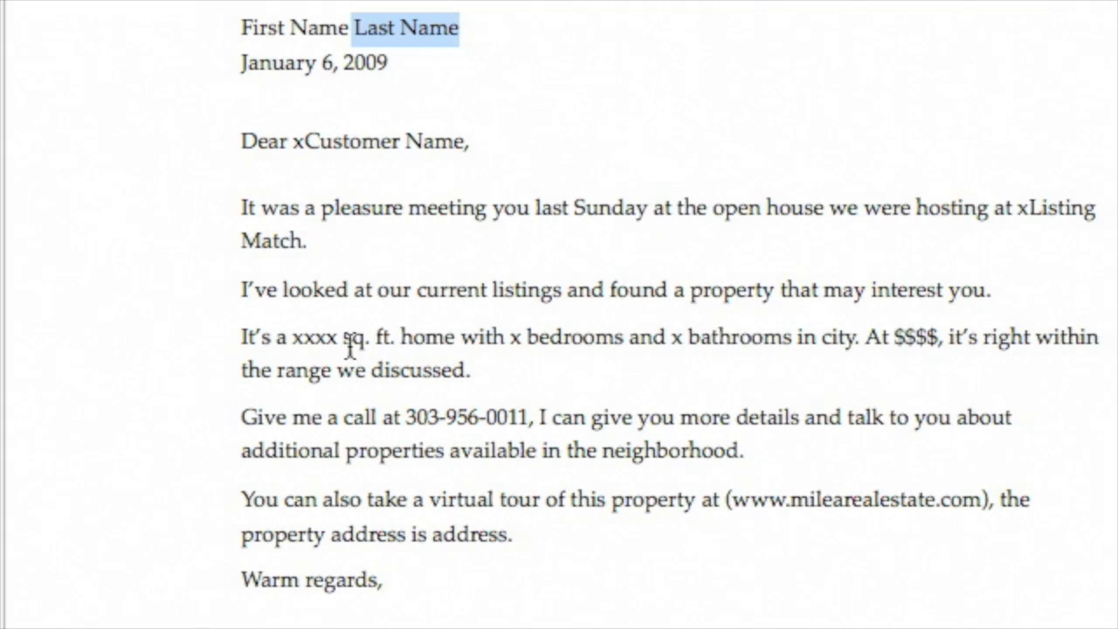
Replace the "xxxx" placeholder before "sq. ft." in the letter with a merge field targeting Sq. Ft
drag(191, 450, 166, 452)
drag(298, 345, 291, 343)
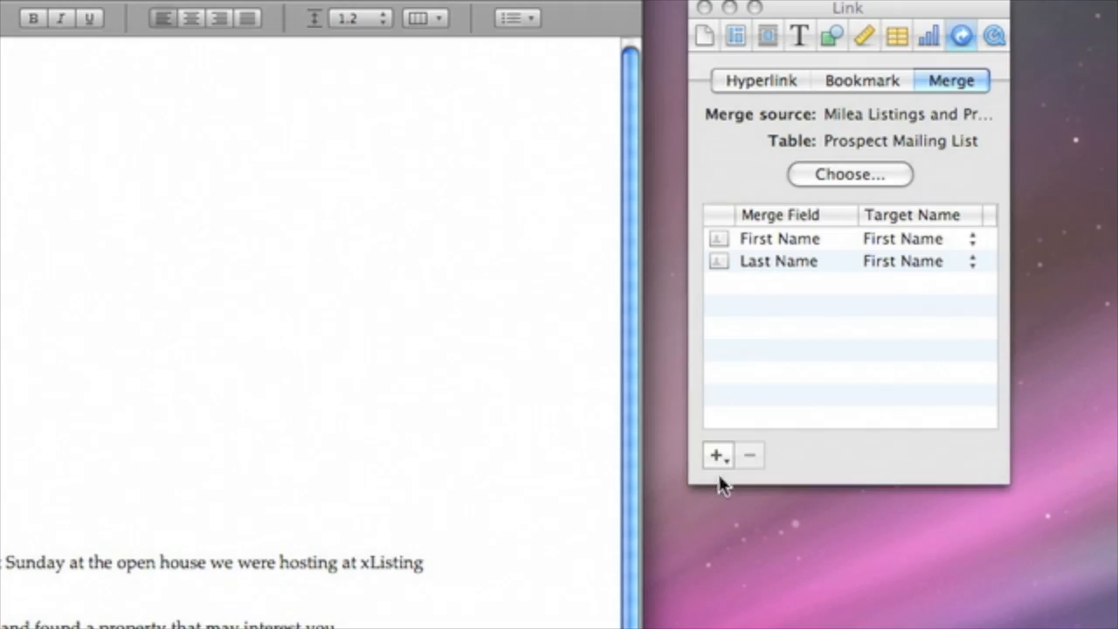
click(720, 456)
click(722, 455)
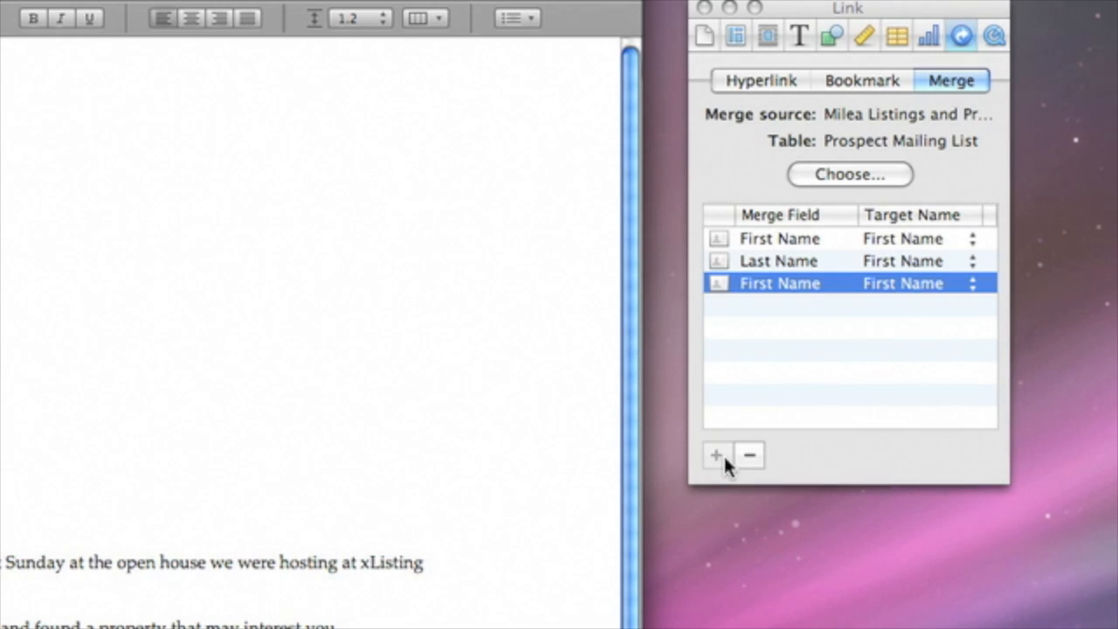
click(970, 285)
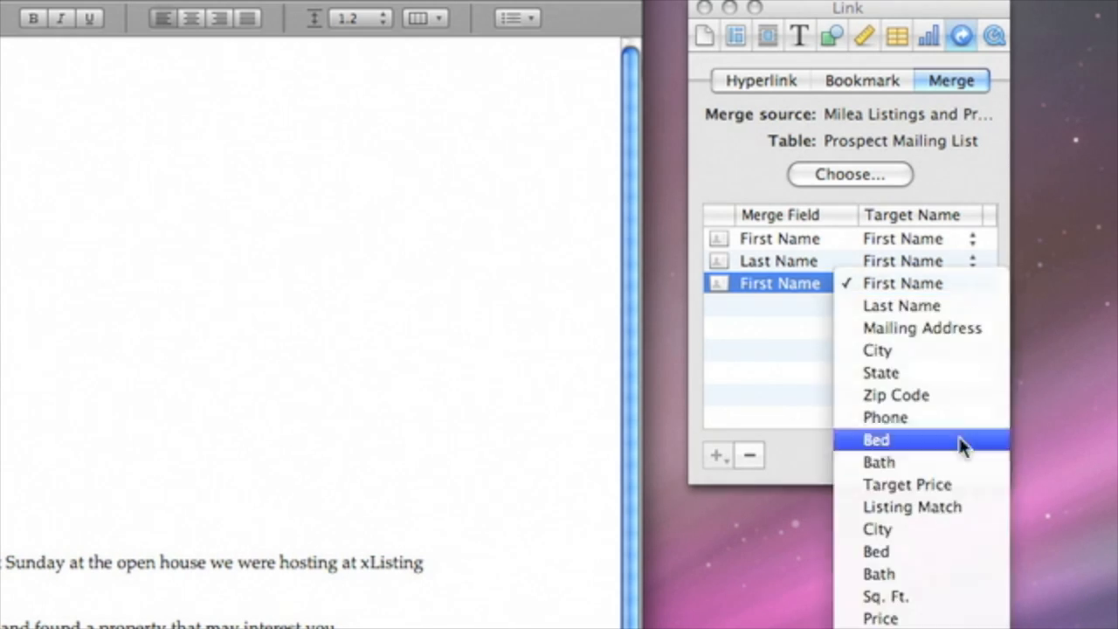
click(951, 599)
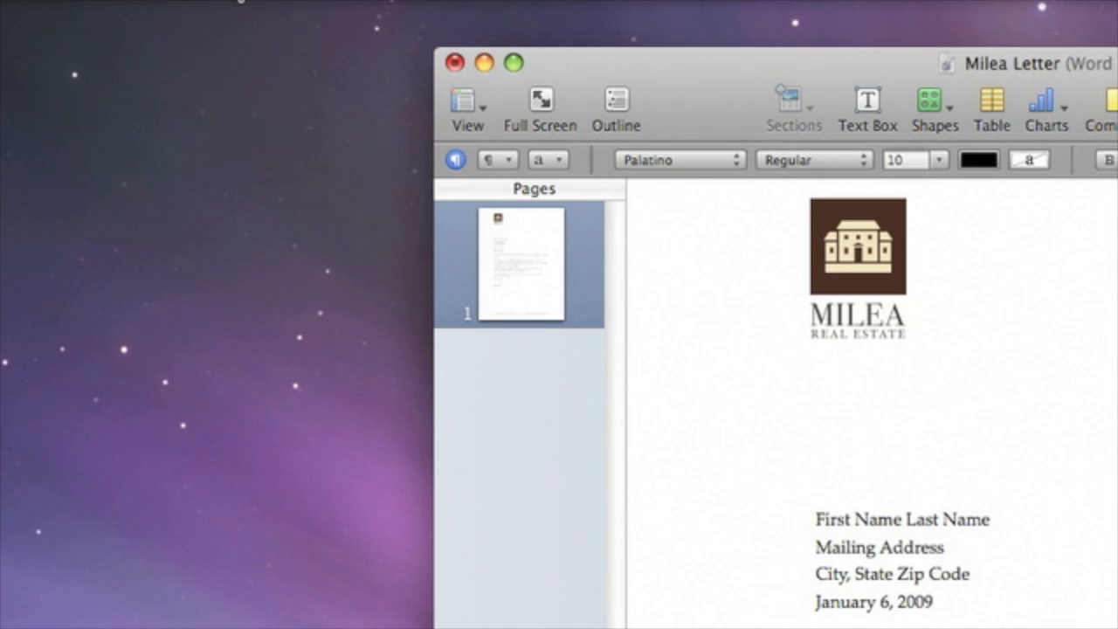
Run the mail merge from the Prospect Mailing List table into a new document
click(238, 1)
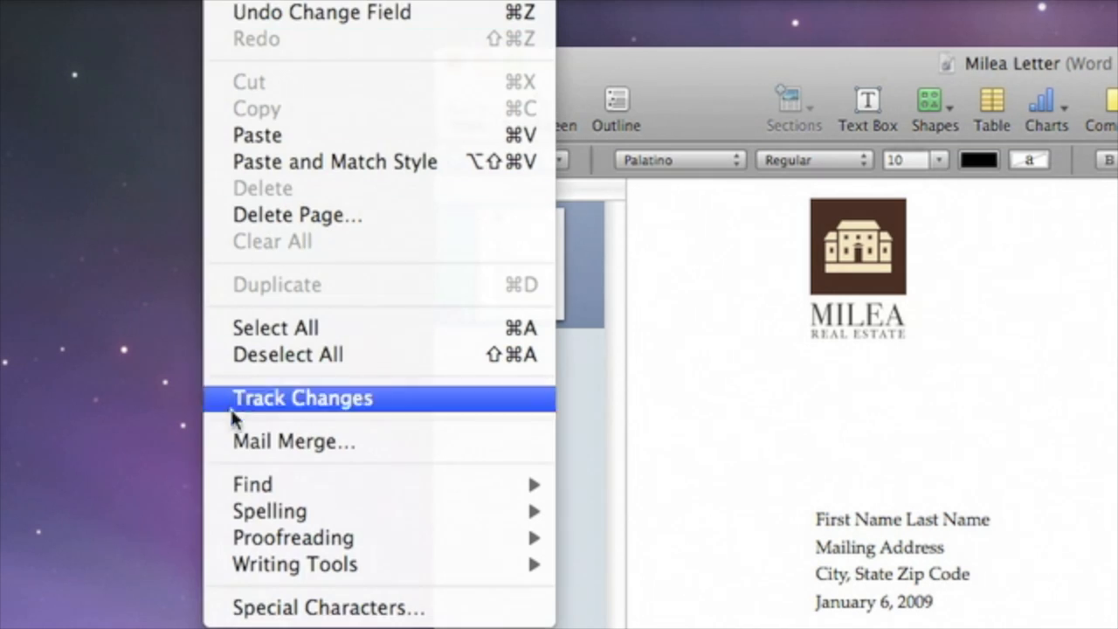
click(226, 442)
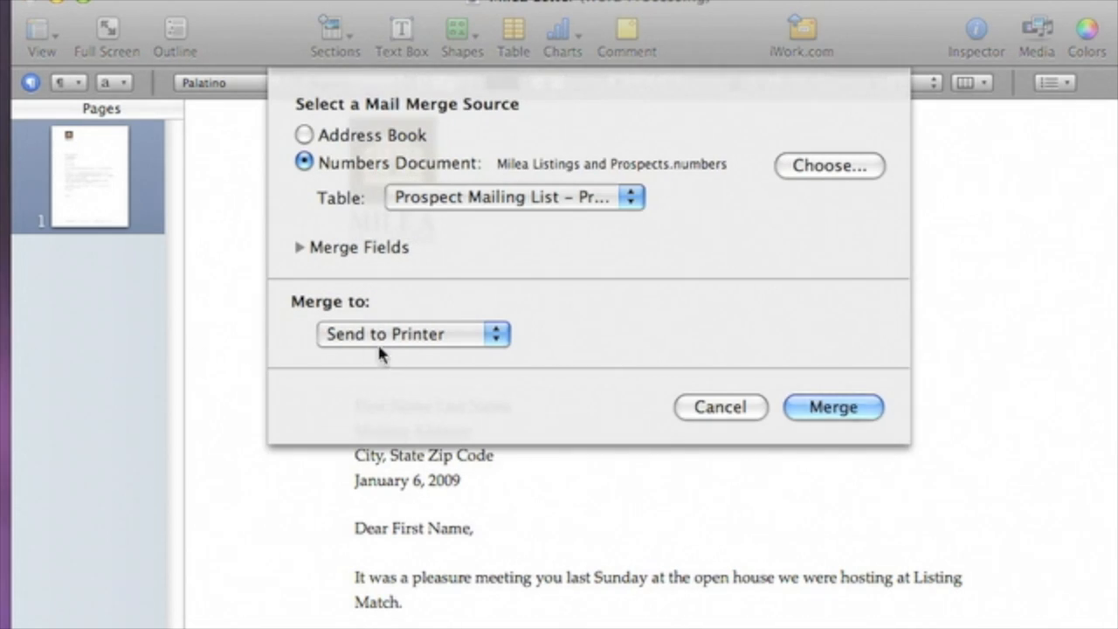
click(489, 334)
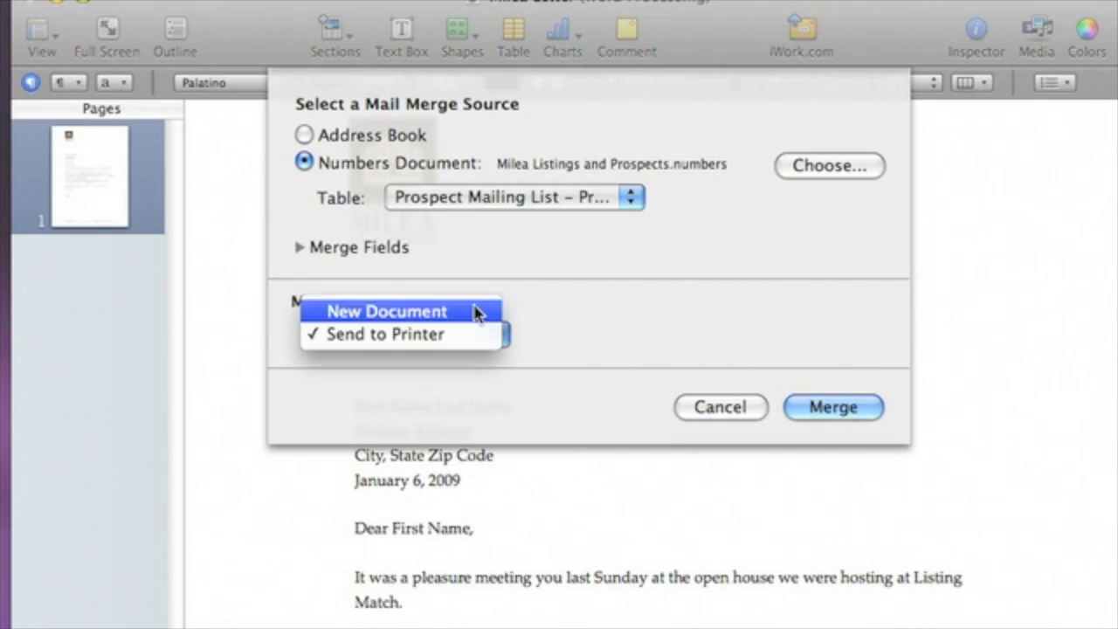
click(475, 312)
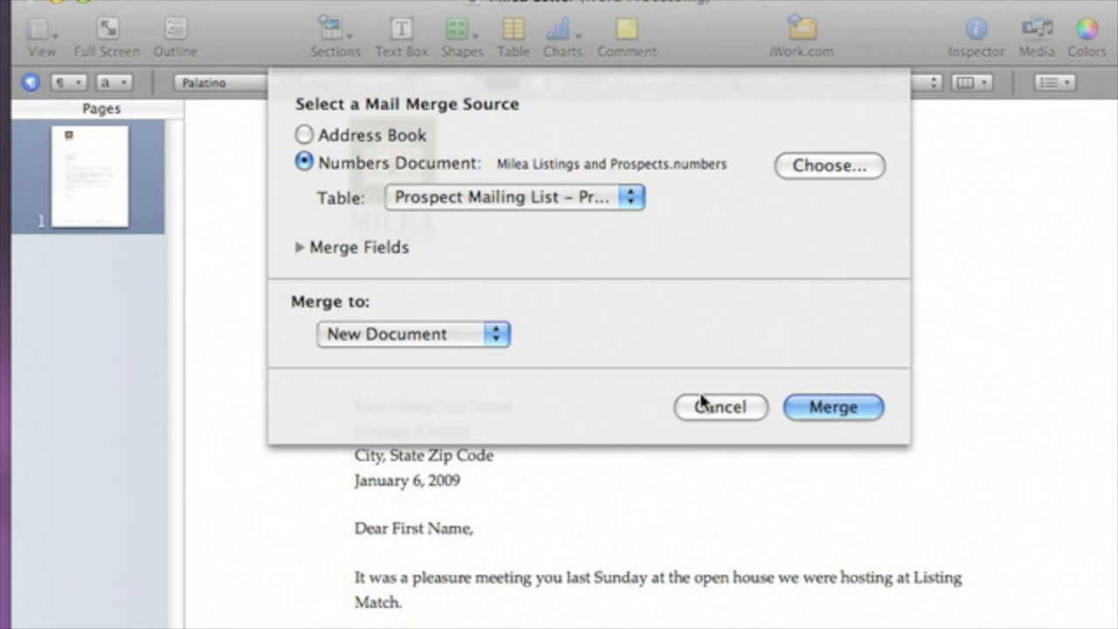
click(800, 414)
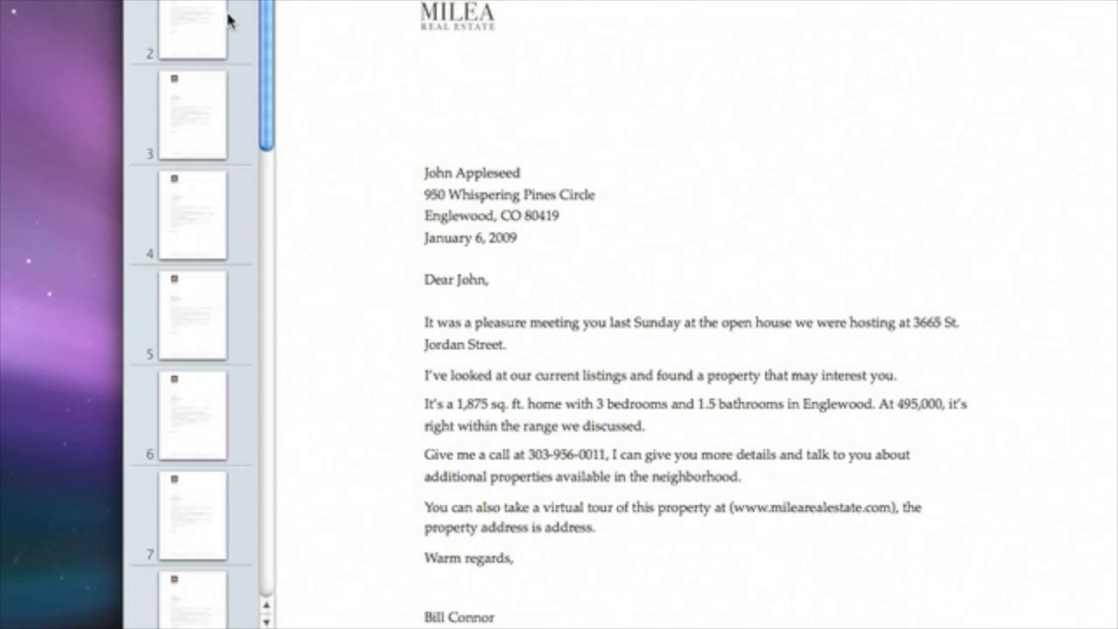
Review the merged letters on pages 2 to 7, checking the recipient and property details in each
click(226, 21)
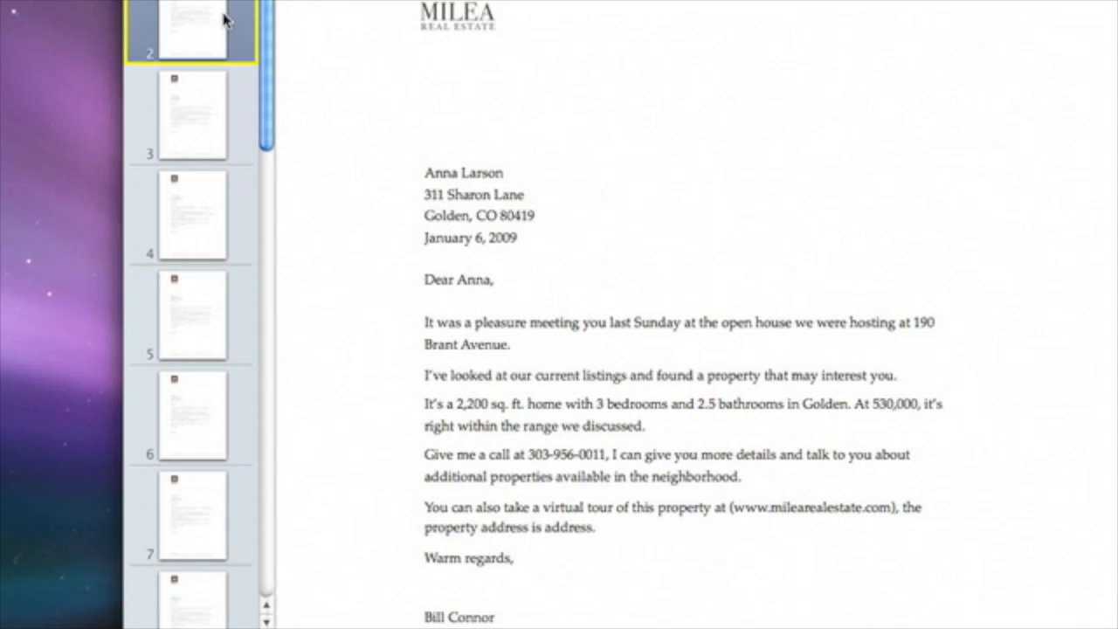
click(212, 108)
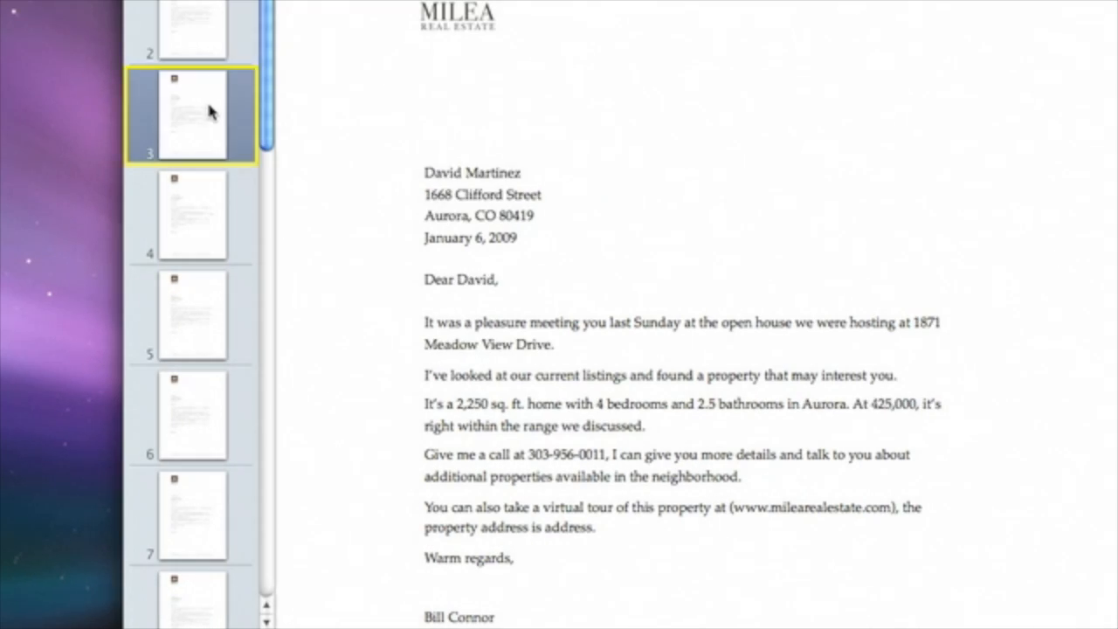
click(198, 225)
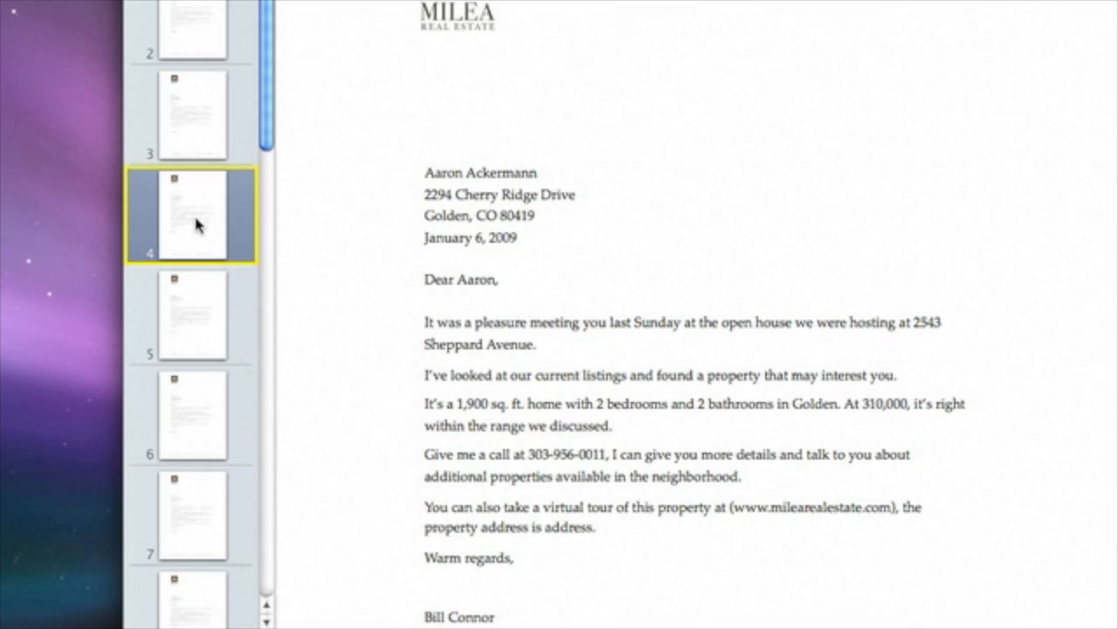
click(196, 325)
click(198, 426)
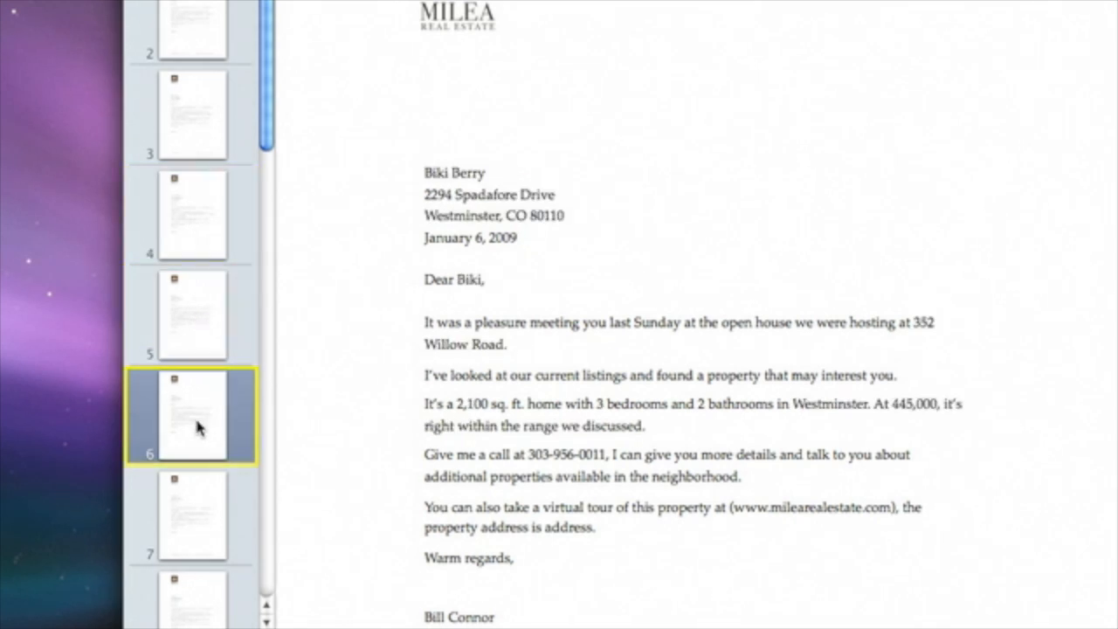
click(194, 521)
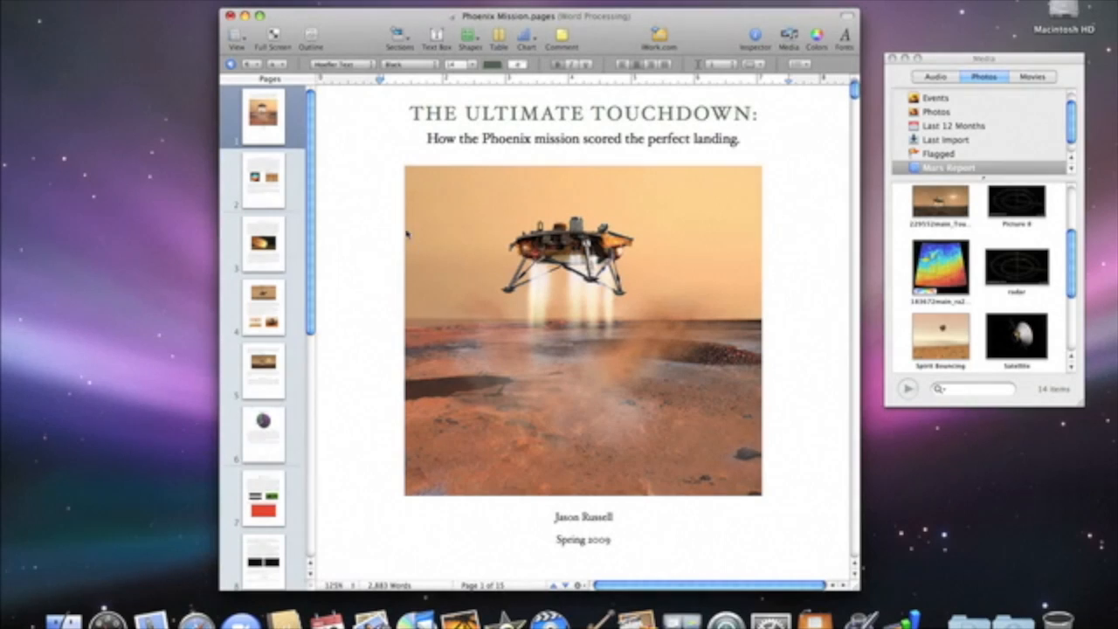
Show the Phoenix Mission document as an outline and move the "An Autonomous EDL" topic below "The Mars Curse"
click(311, 36)
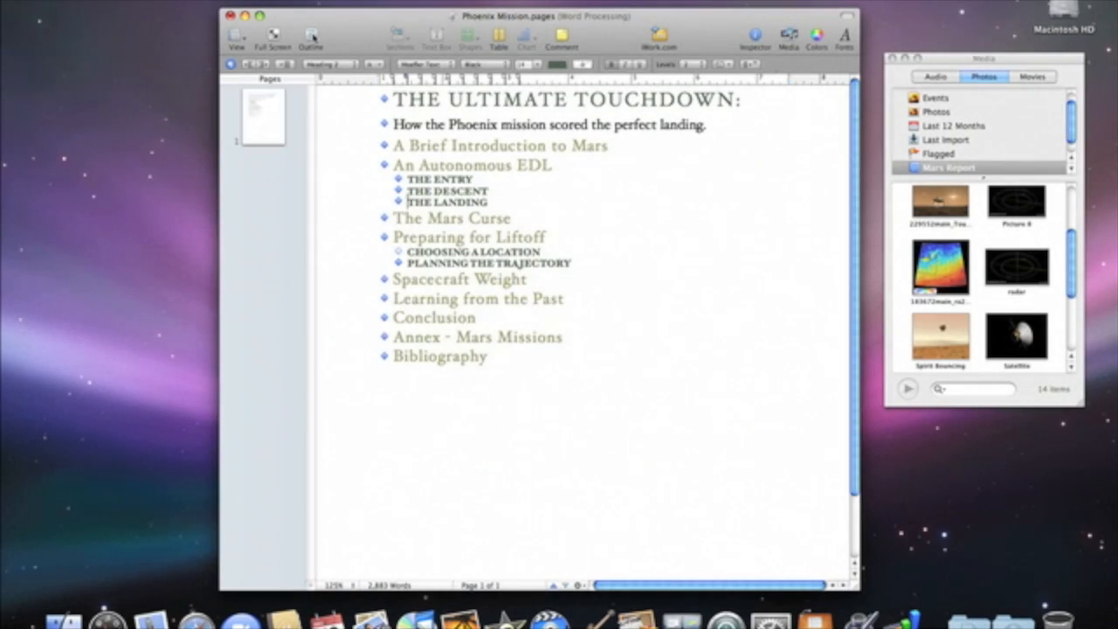
drag(384, 169, 384, 239)
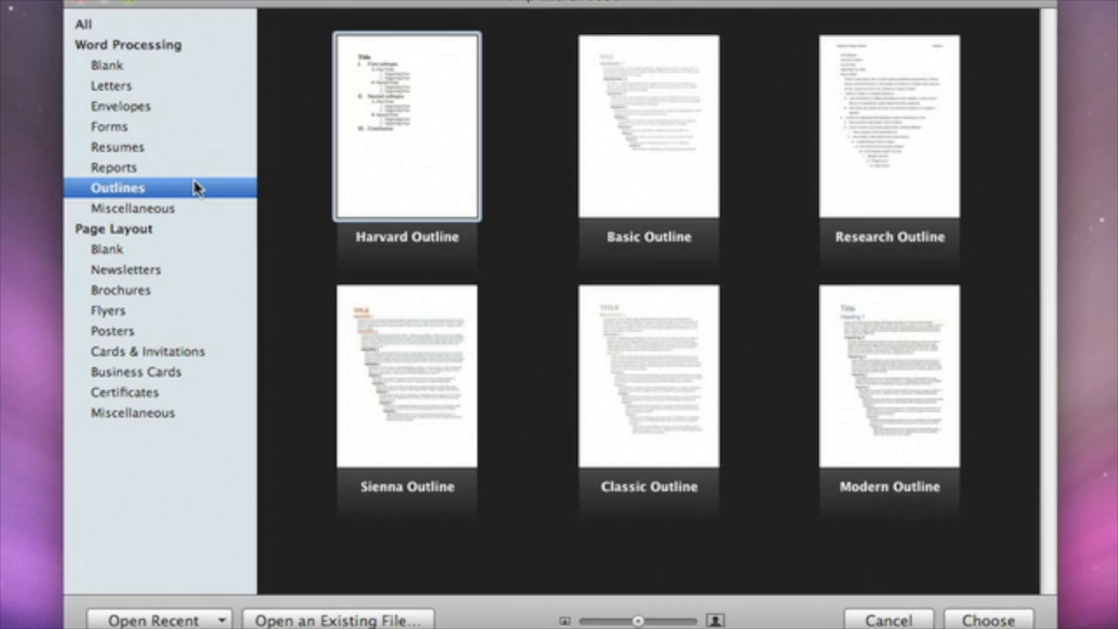
Create a new document from the Blank word processing template and switch it to outline mode
click(161, 72)
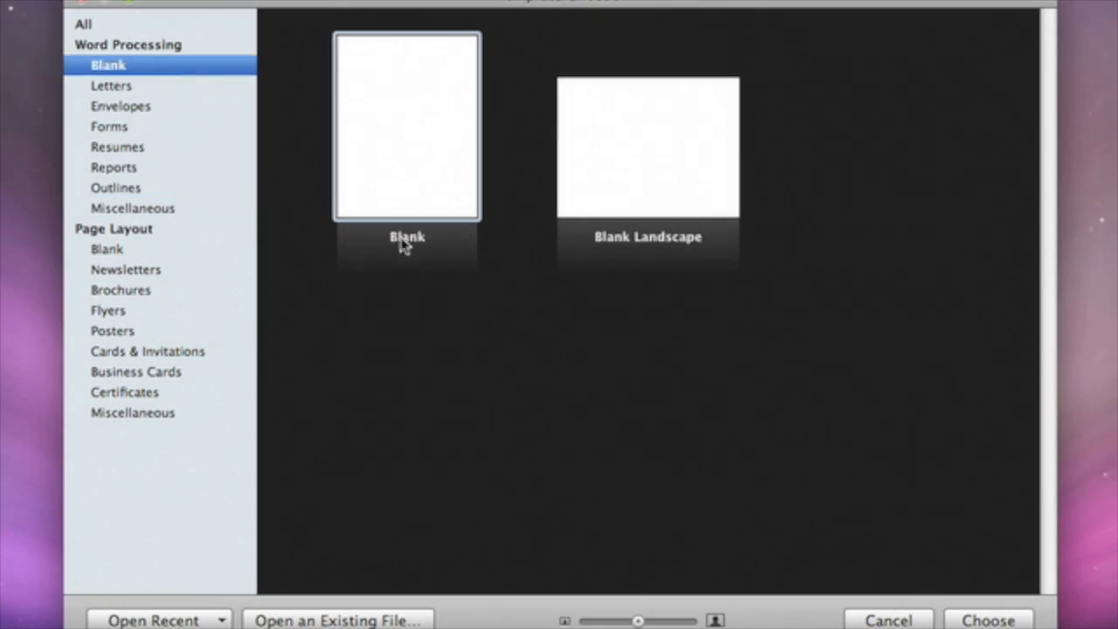
double_click(459, 240)
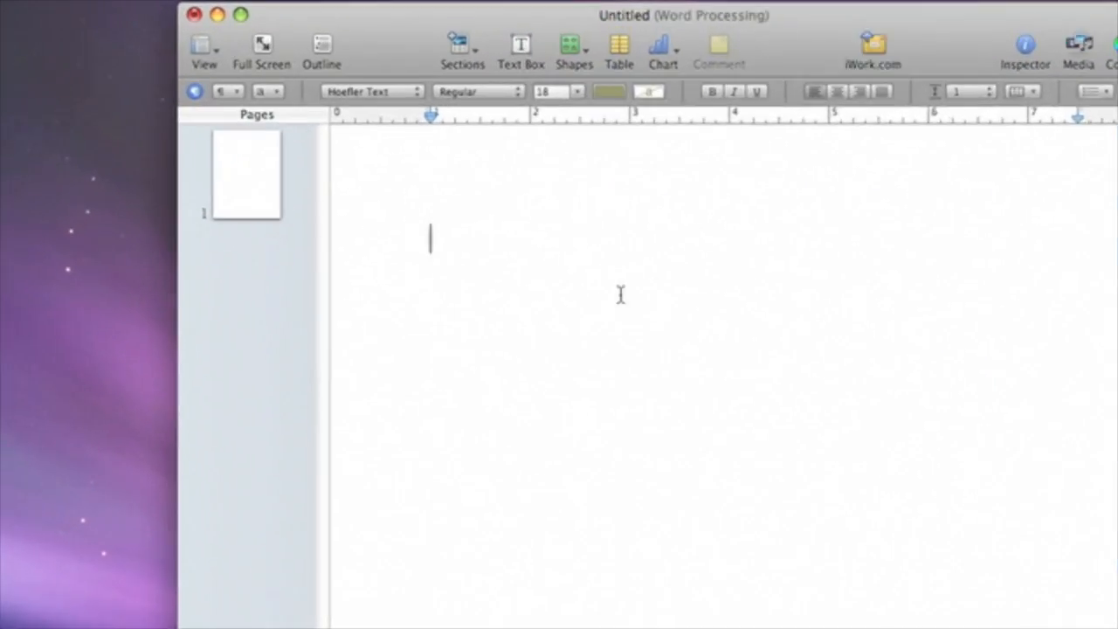
click(376, 85)
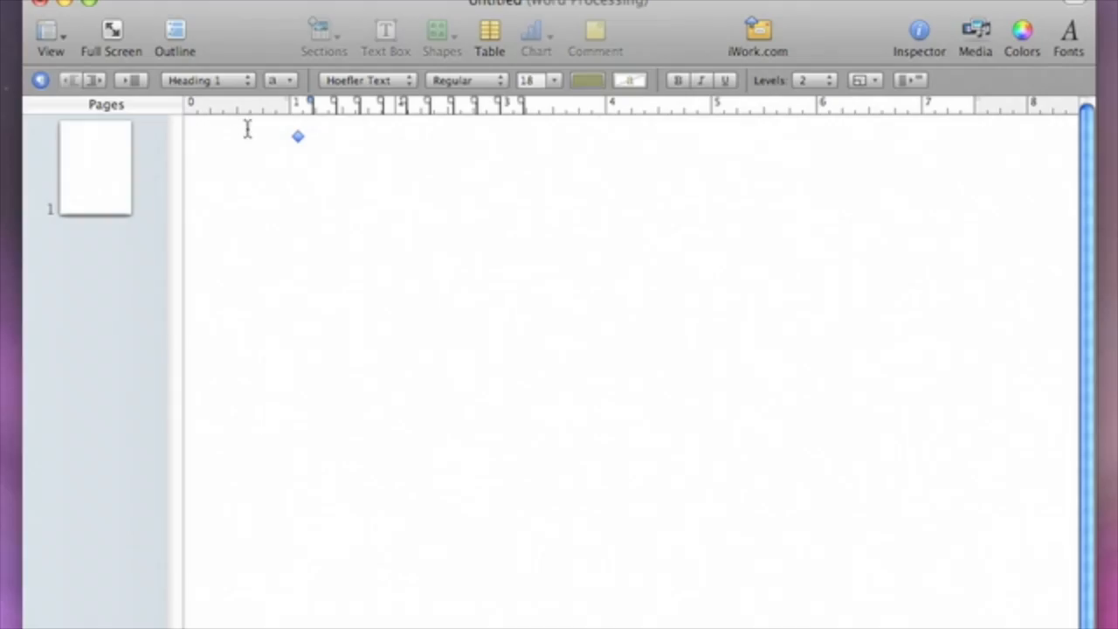
Enter the top-level topics "A Brief Introduction to Mars", "The Mars Curse", "Preparing for Liftoff" and "An Autonomous EDL"
text(A Brief Introduction to Mars)
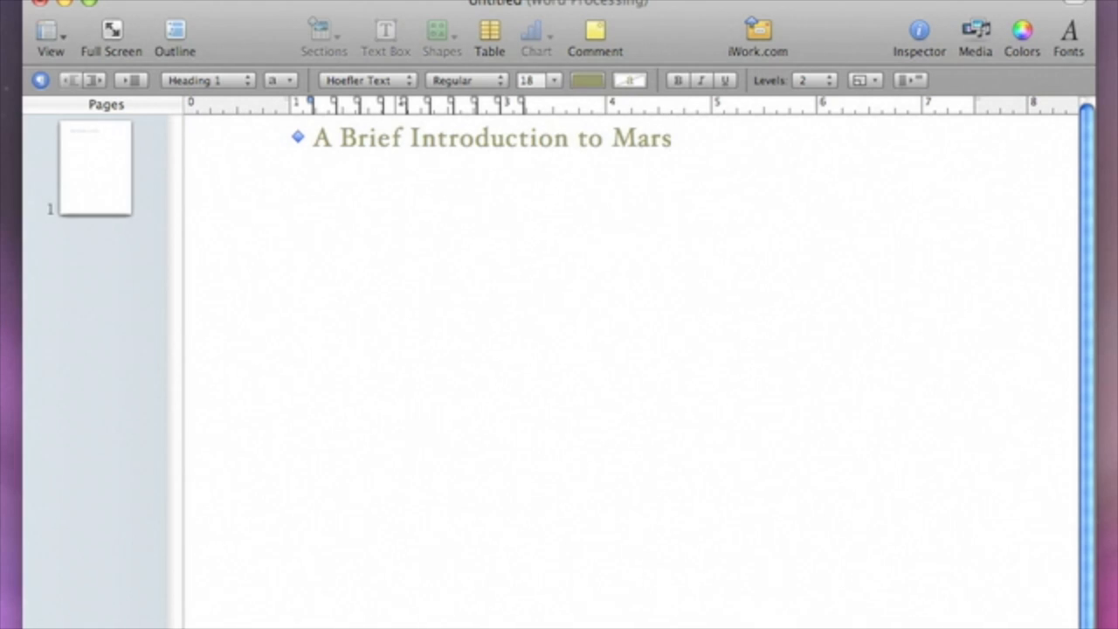
key(Return)
text(The Mars Curse )
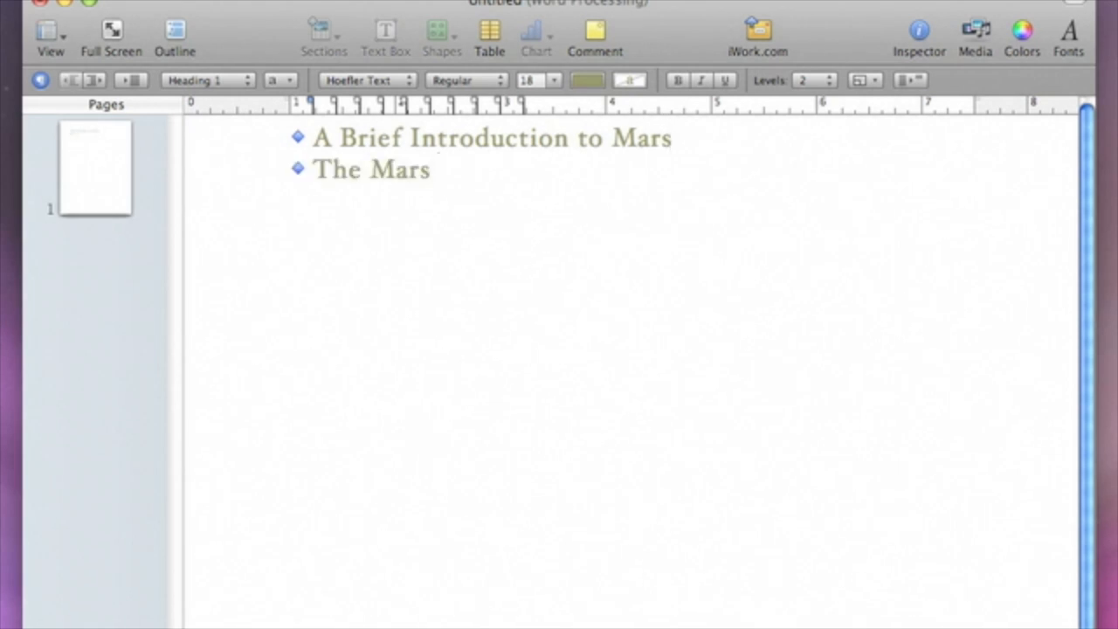
text(Preparing for Liftoff)
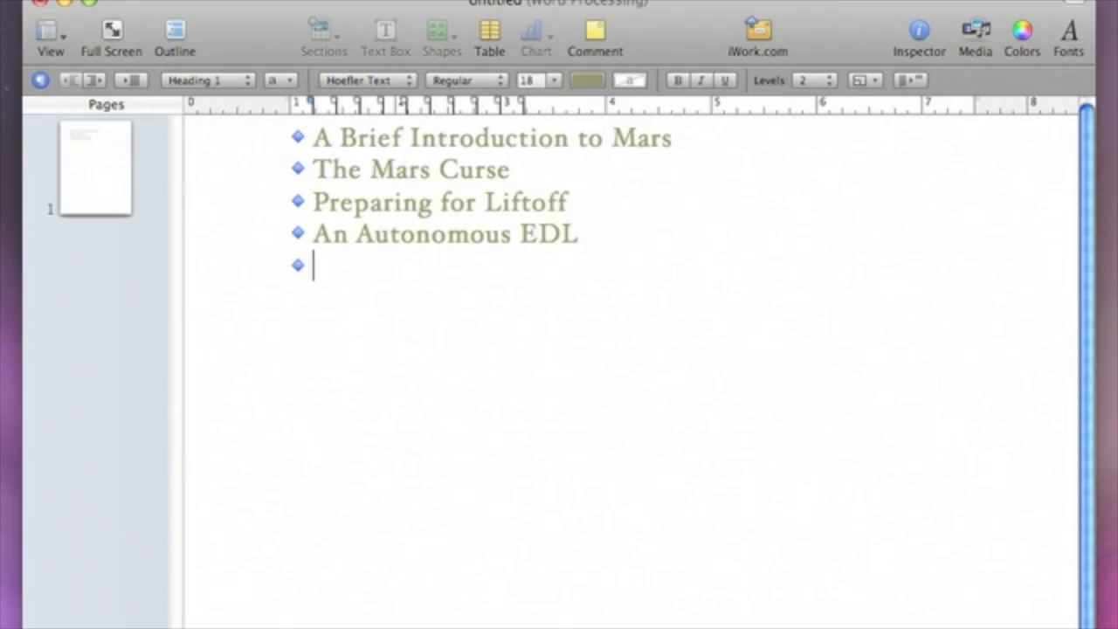
Add the subtopics "THE ENTRY" and "THE DESCENT" one level below "An Autonomous EDL"
key(Tab)
text(THE ENTRY )
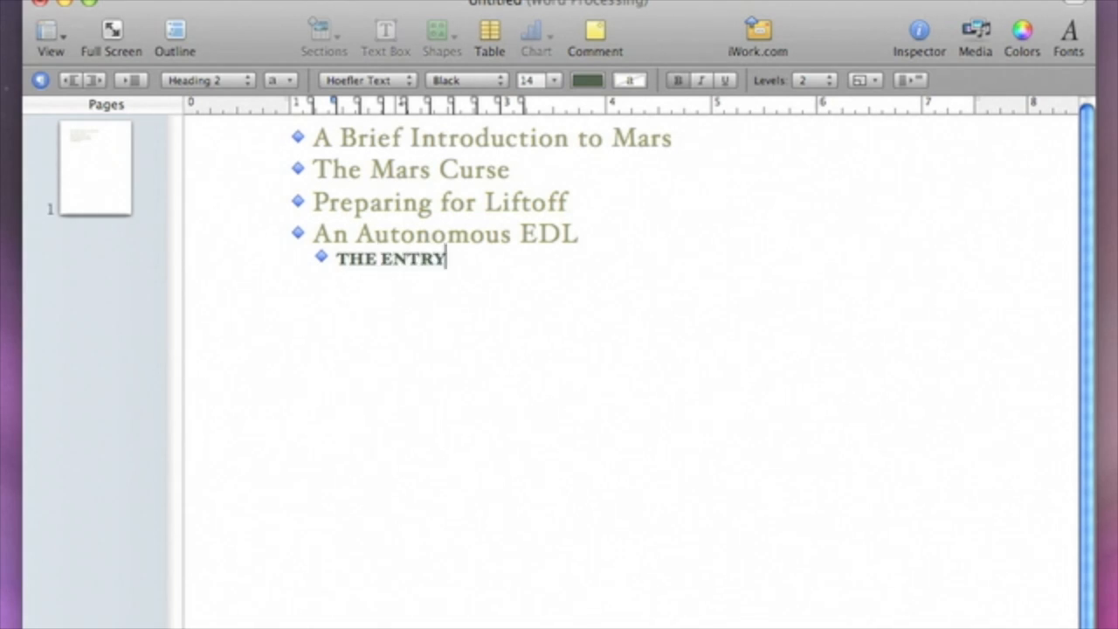
text(THE DESCENT)
key(Return)
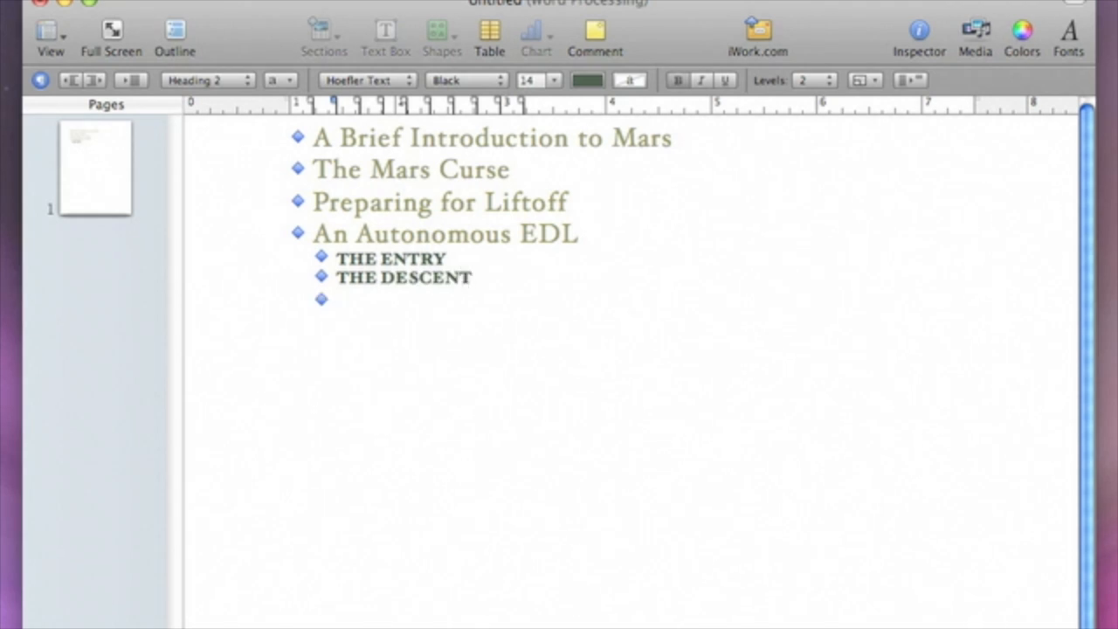
Add a topic "the landing" below "THE DESCENT", indented four levels deeper
key(Tab)
key(Tab)
key(Tab)
key(Tab)
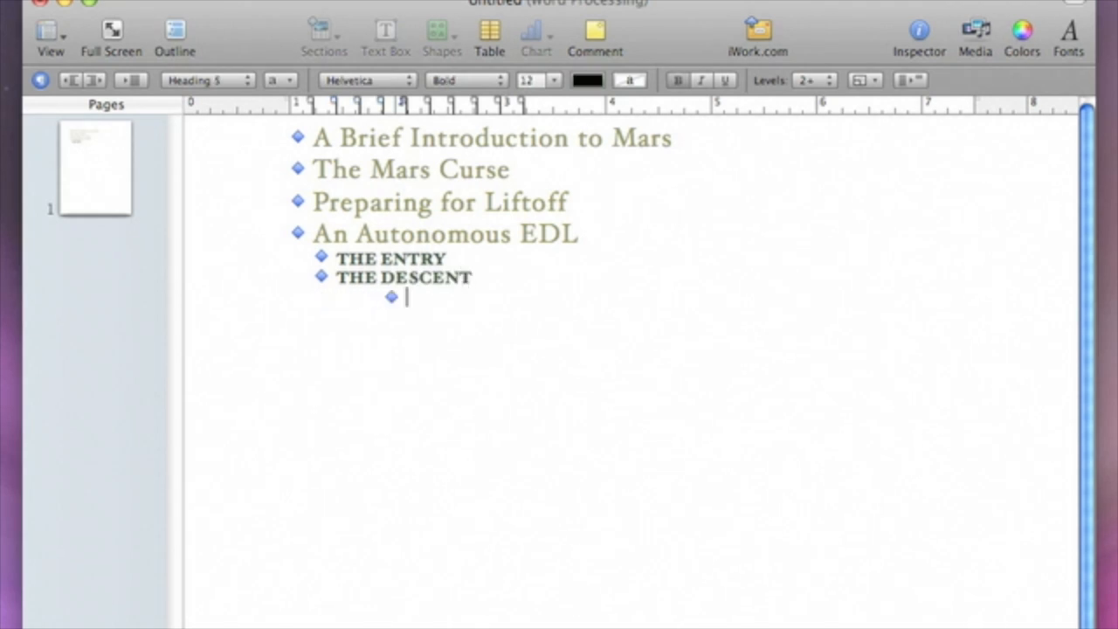
text(the landing)
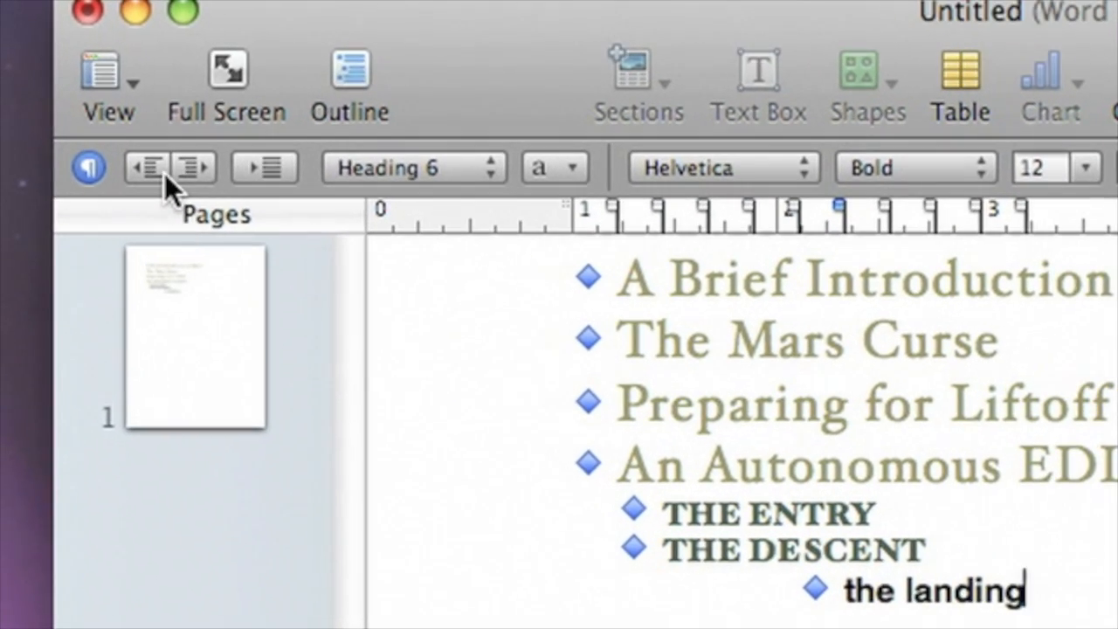
Promote "the landing" to Heading 2, the same level as "THE DESCENT"
click(158, 174)
click(158, 174)
click(158, 174)
click(158, 174)
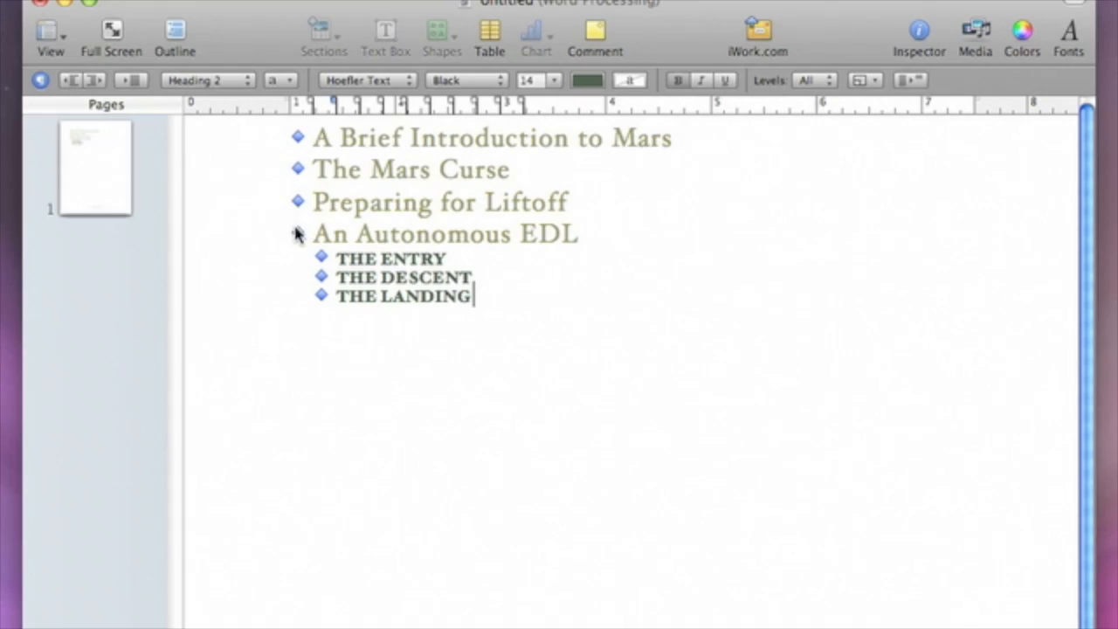
Move the "An Autonomous EDL" topic with its subtopics above "The Mars Curse"
click(297, 234)
drag(297, 235, 300, 170)
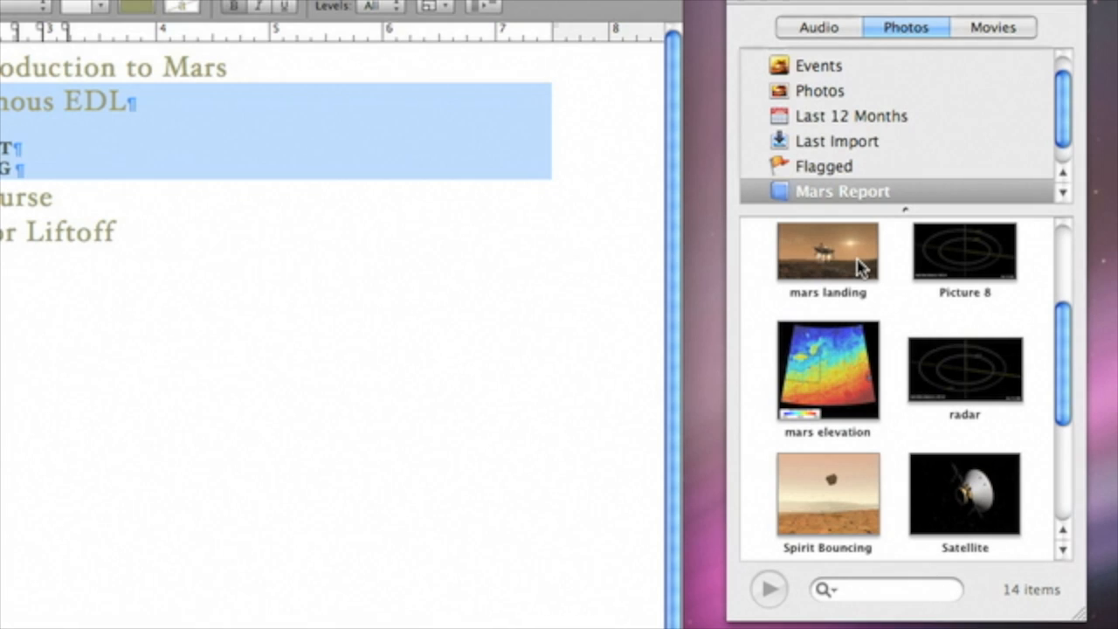
Insert the "mars landing" photo from the Mars Report album at "THE LANDING" and display it as a thumbnail
click(861, 267)
drag(862, 268, 341, 236)
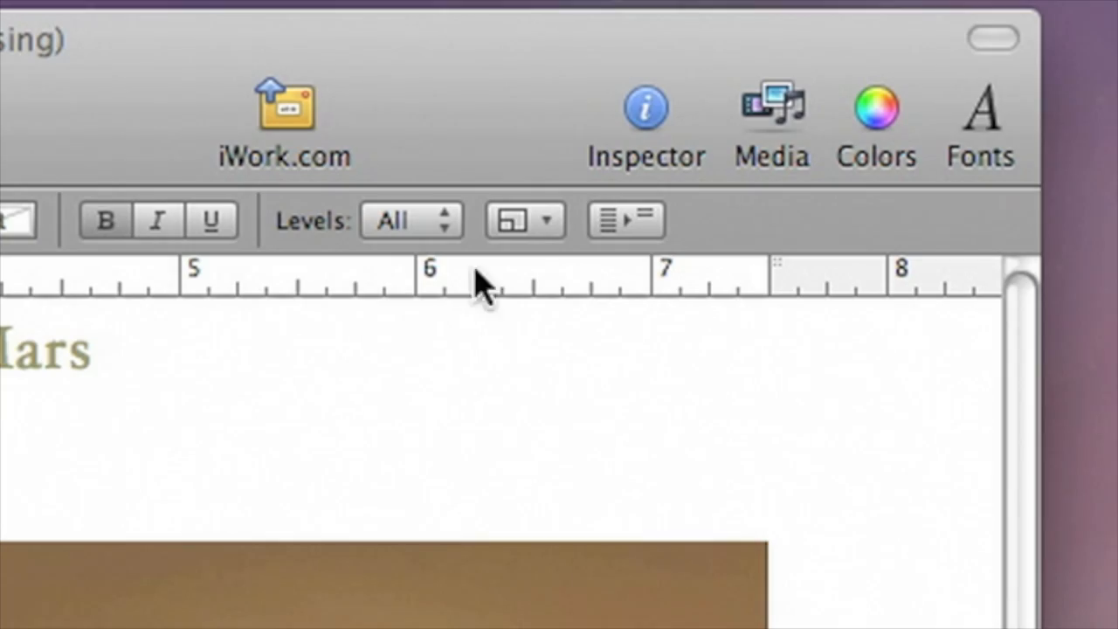
click(873, 82)
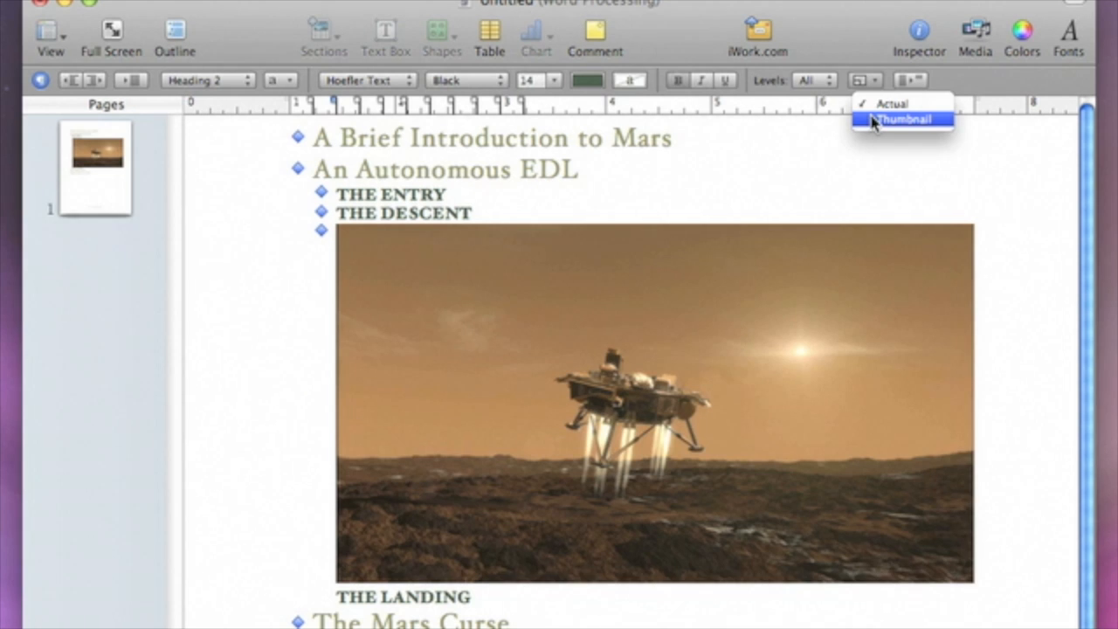
click(546, 311)
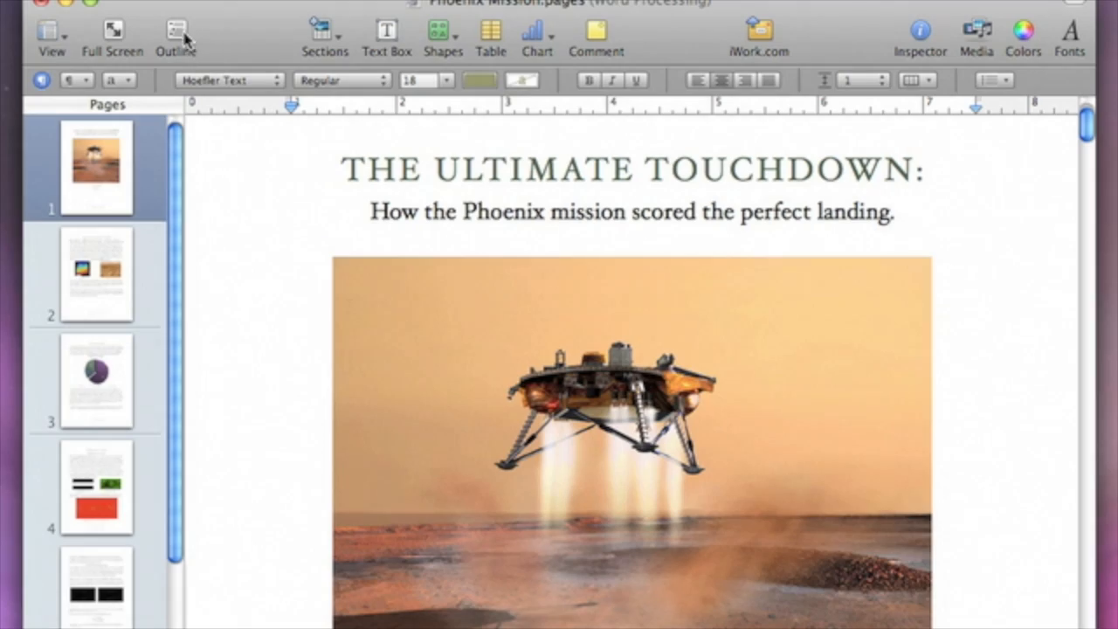
Show the Phoenix Mission document as an outline, expanding "Preparing for Liftoff" and collapsing its "Choosing a Location" subtopic
click(313, 36)
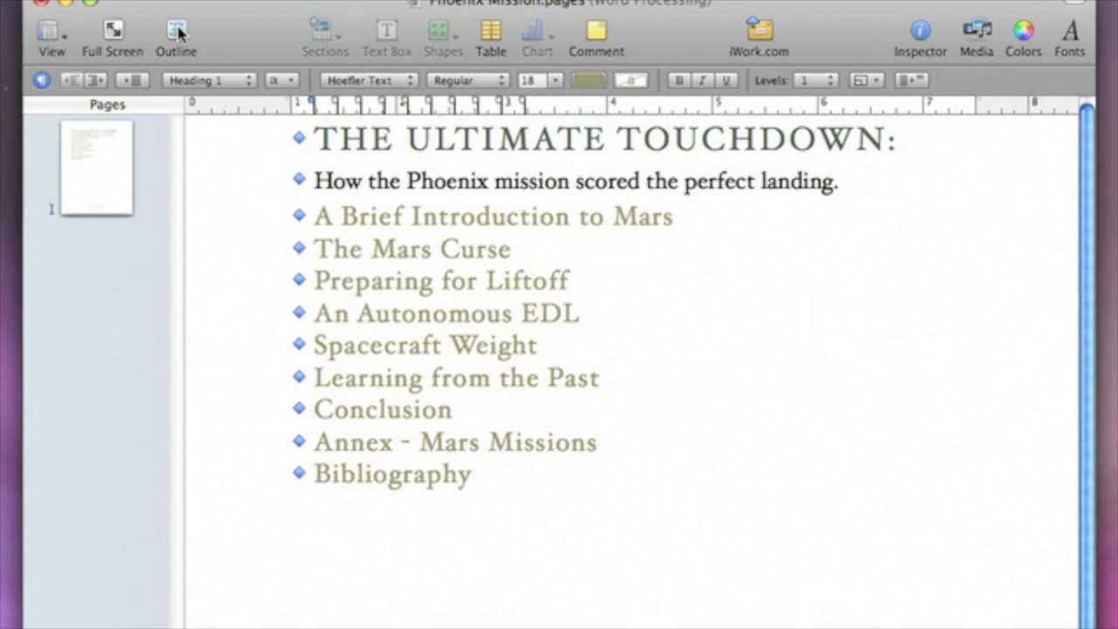
double_click(299, 280)
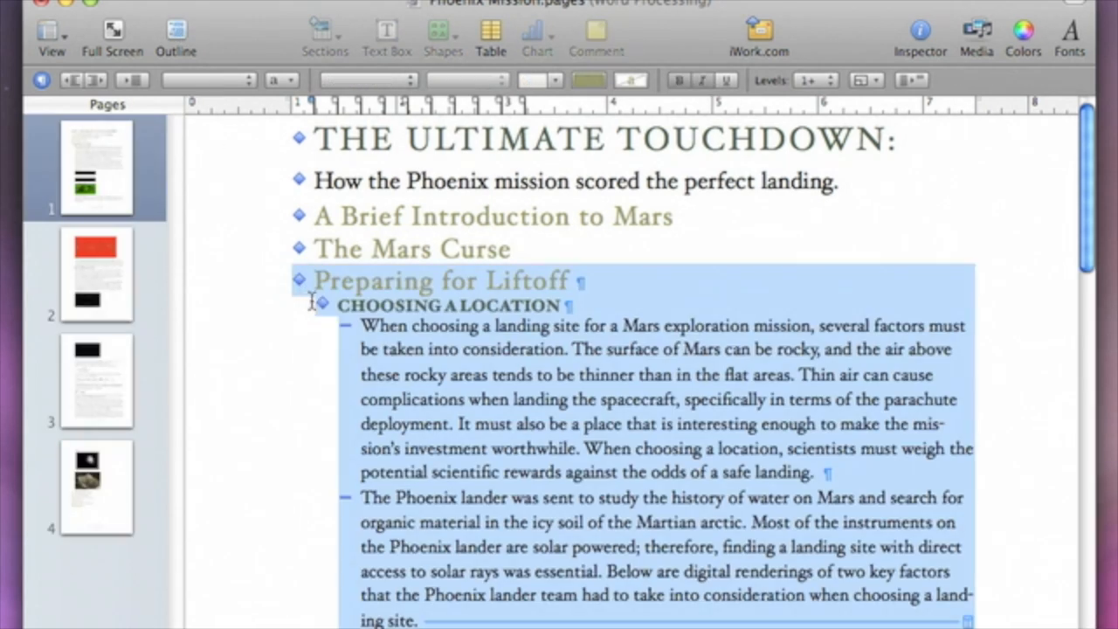
double_click(323, 306)
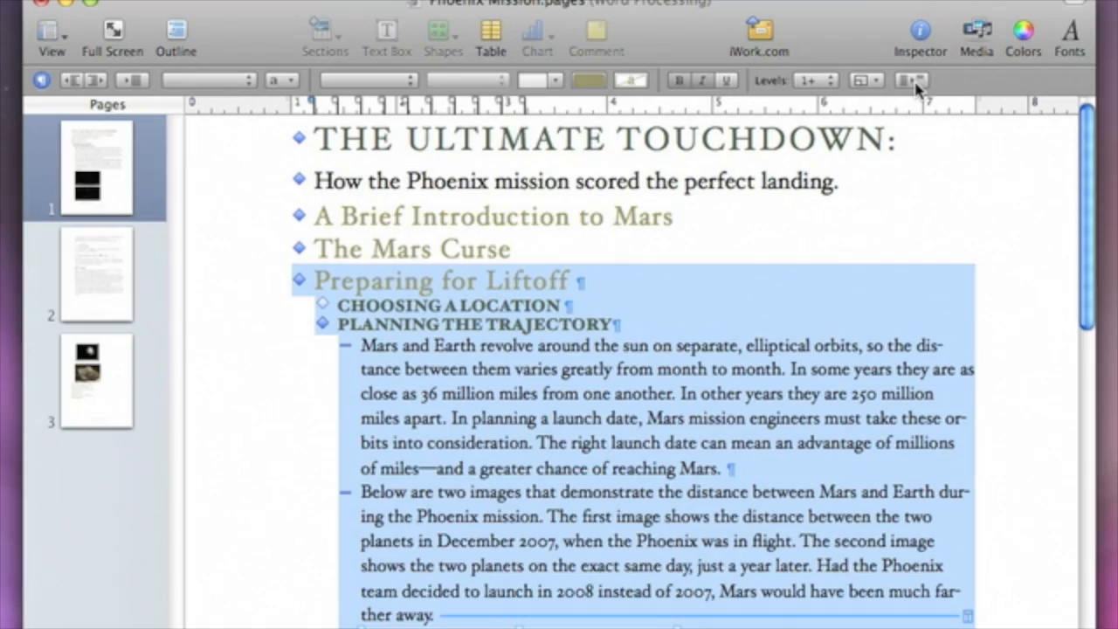
Shorten the outline's body paragraphs to their first lines, and restore the full paragraph text
click(629, 221)
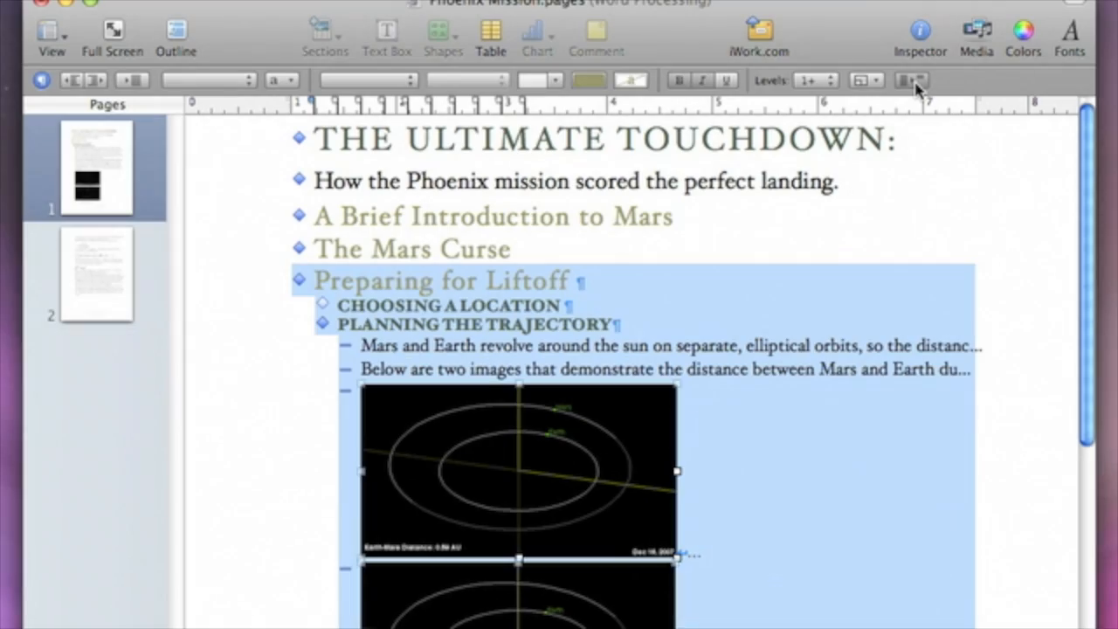
click(914, 81)
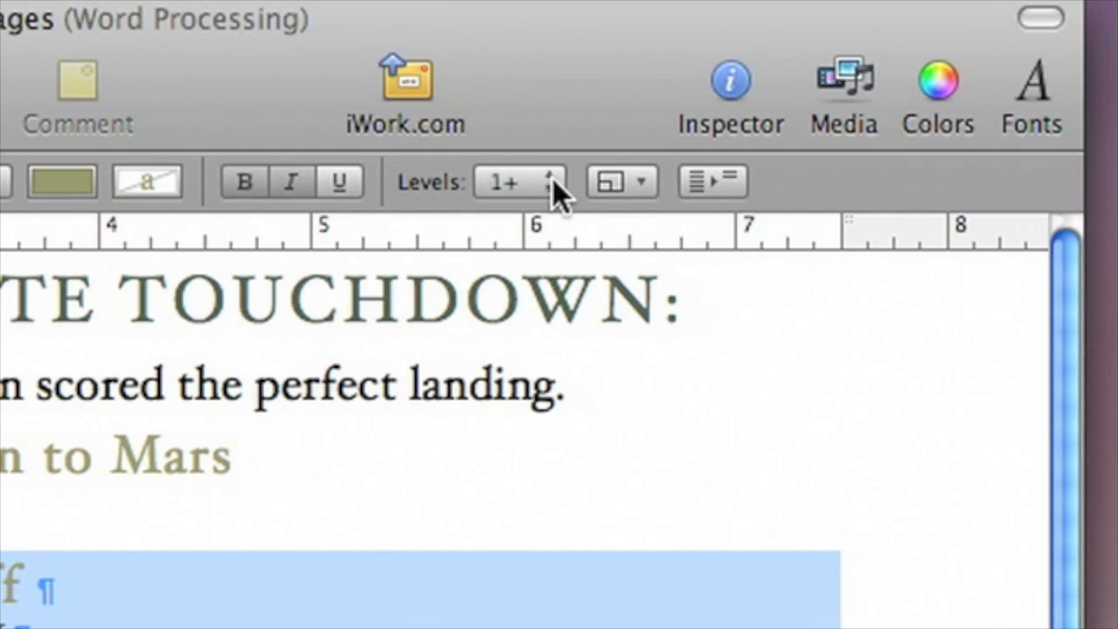
Limit the outline display to 2 levels and place the cursor at the end of the title
click(553, 181)
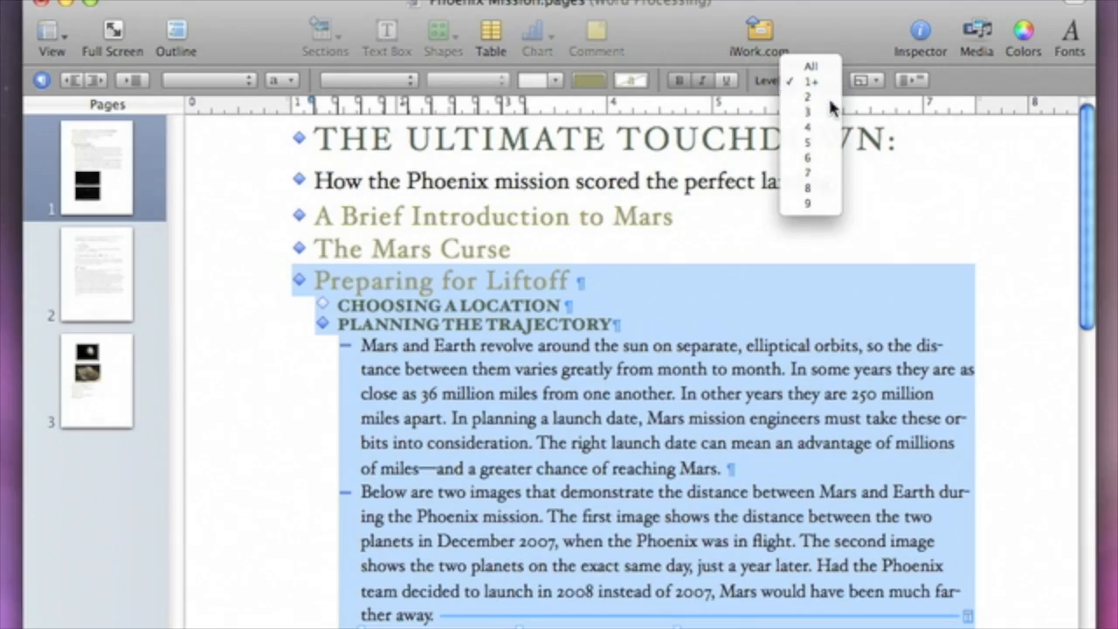
click(548, 220)
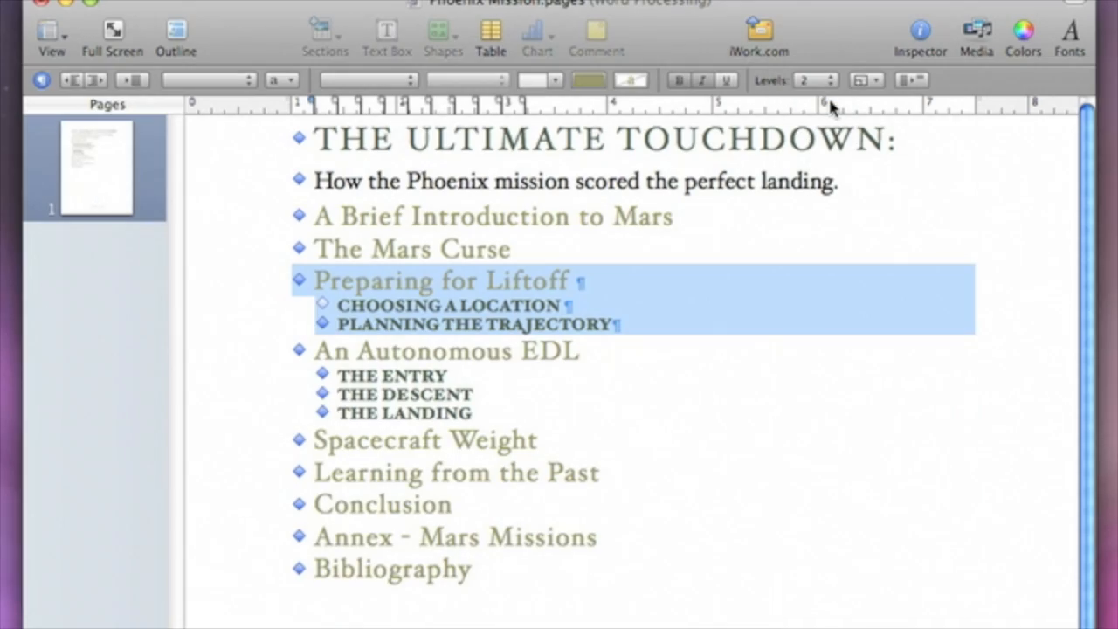
click(906, 142)
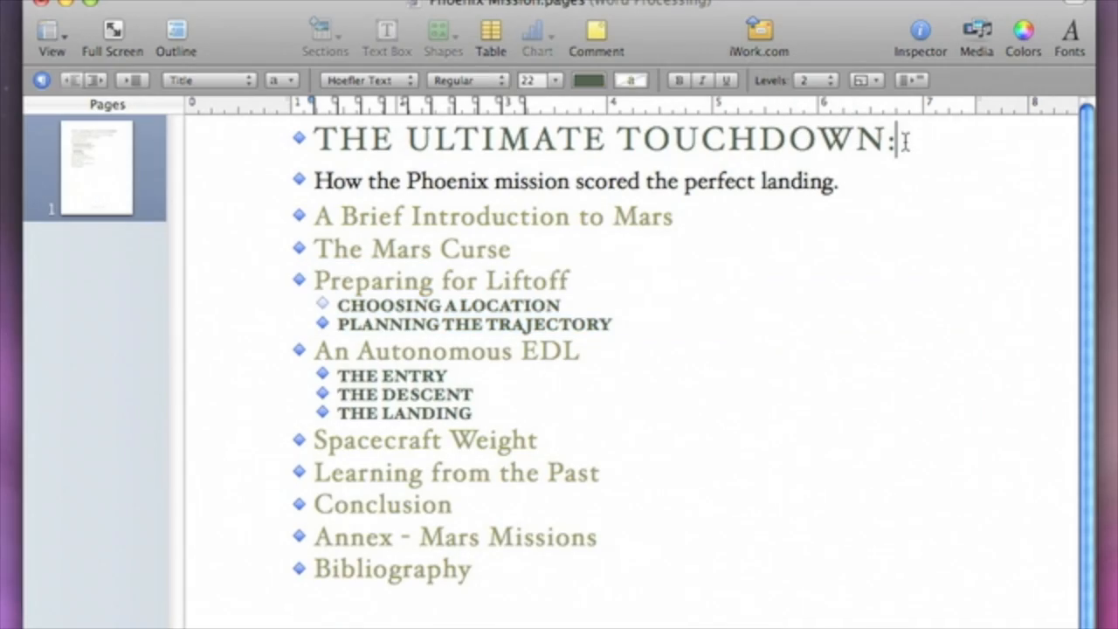